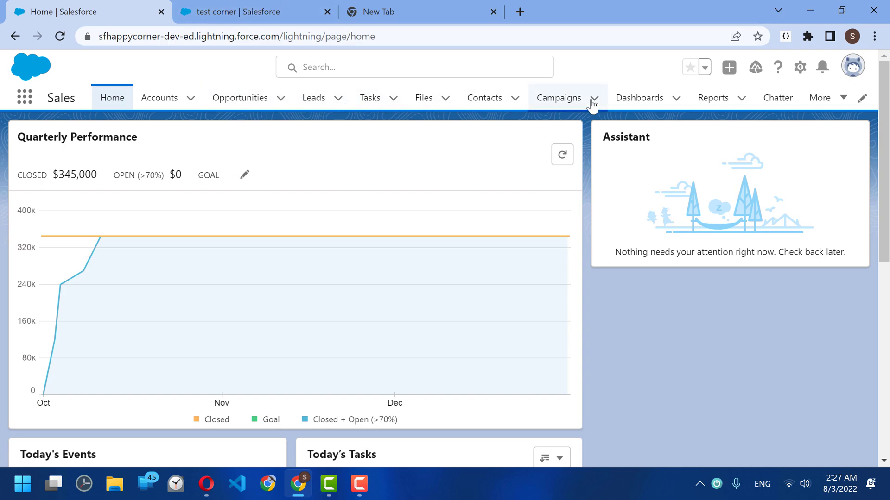
Begin creating a new report and select the Contacts & Accounts report type after comparing it with Accounts
click(719, 107)
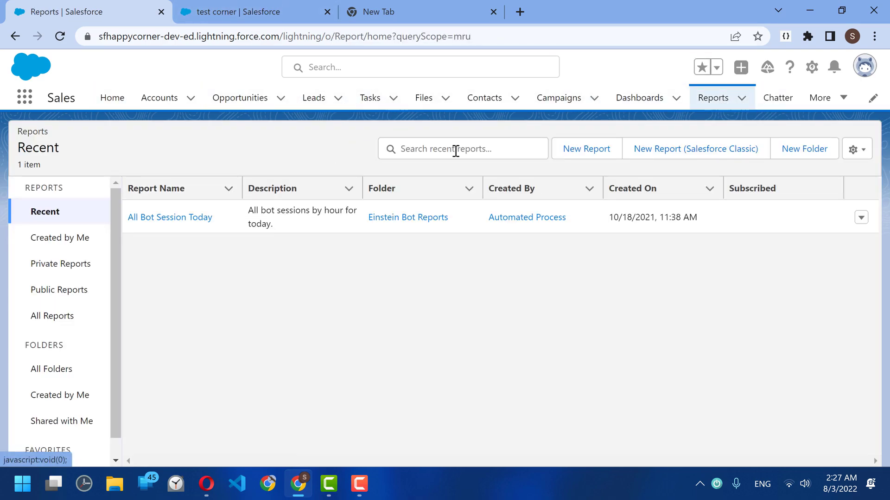
click(562, 153)
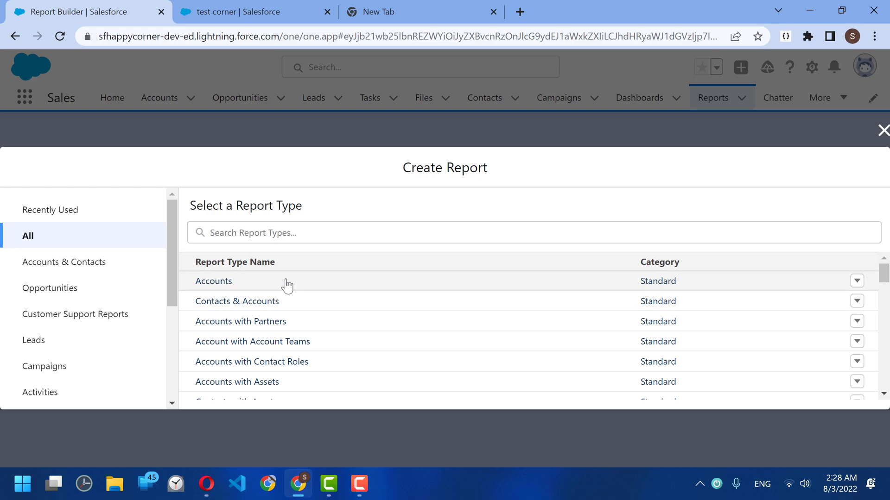
click(225, 286)
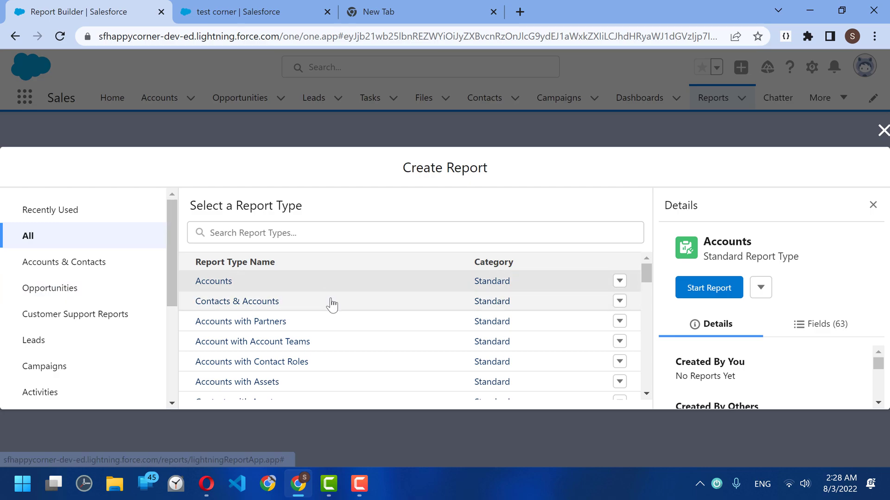
click(271, 306)
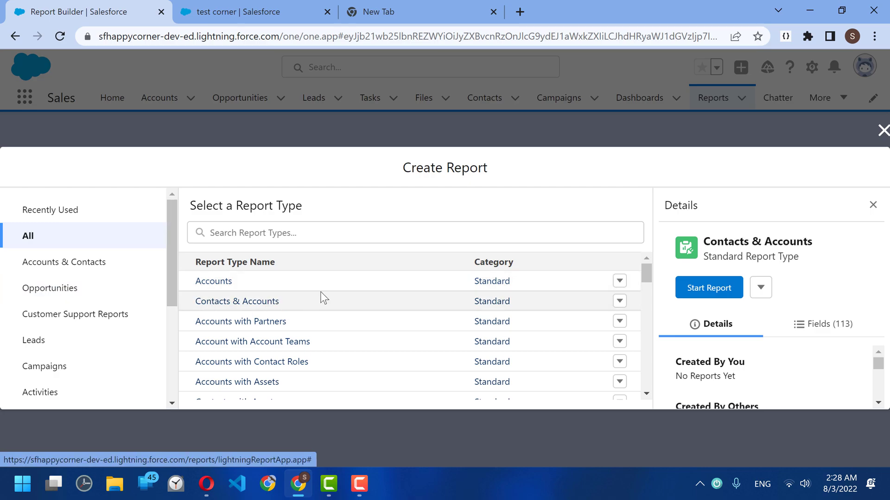
click(246, 285)
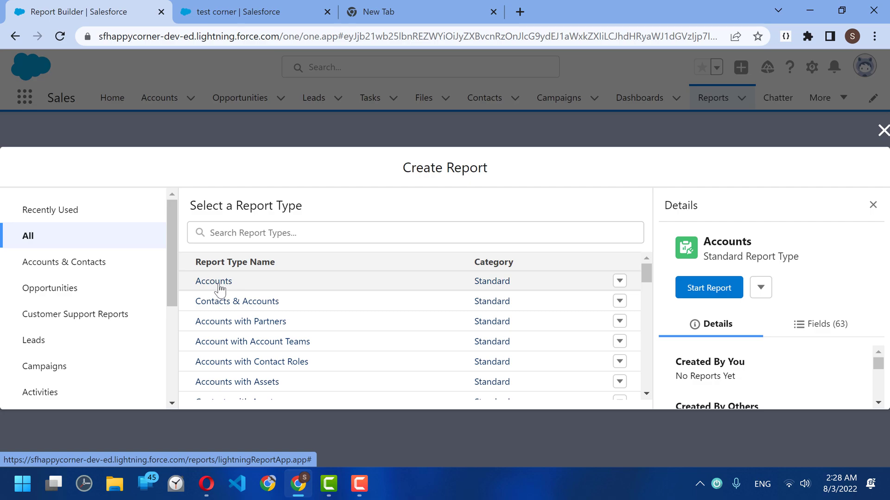
click(309, 296)
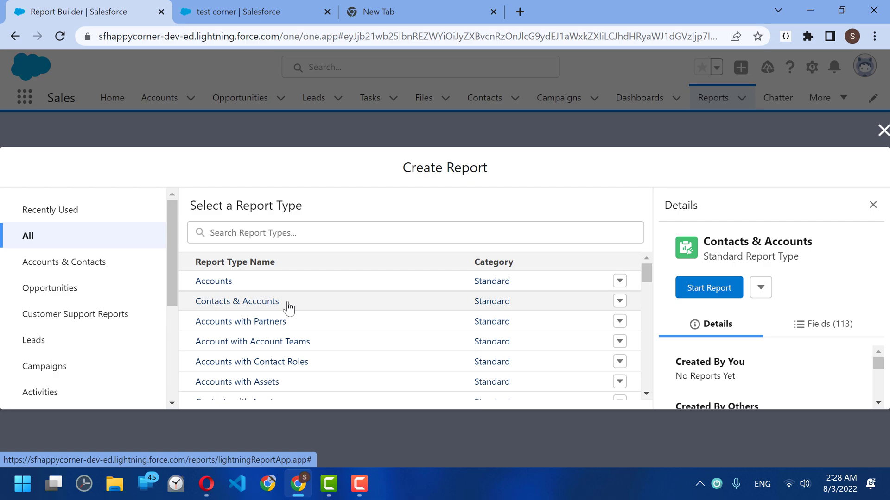
Check the related contacts of the test corner account and return to the report type selection
click(295, 9)
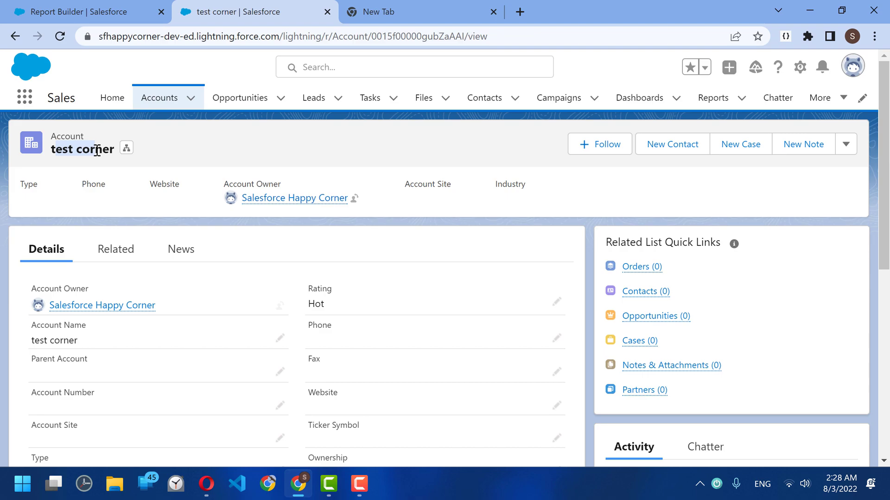
mouse_move(640, 296)
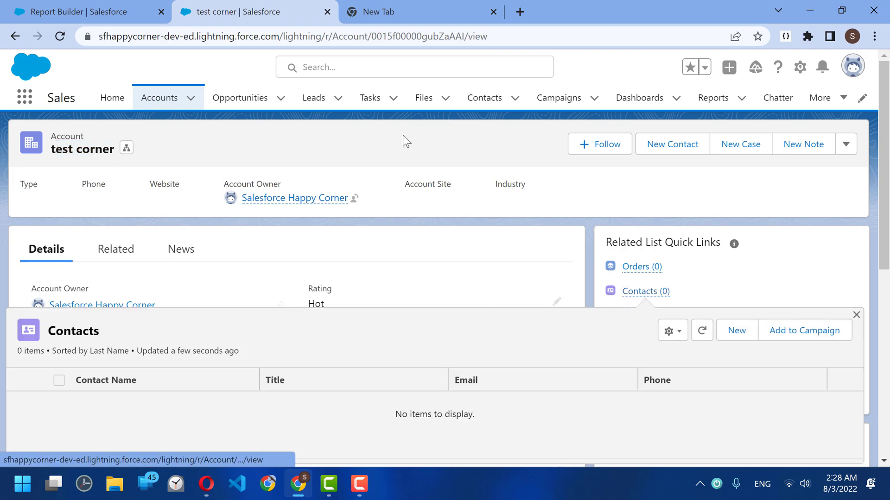
click(79, 12)
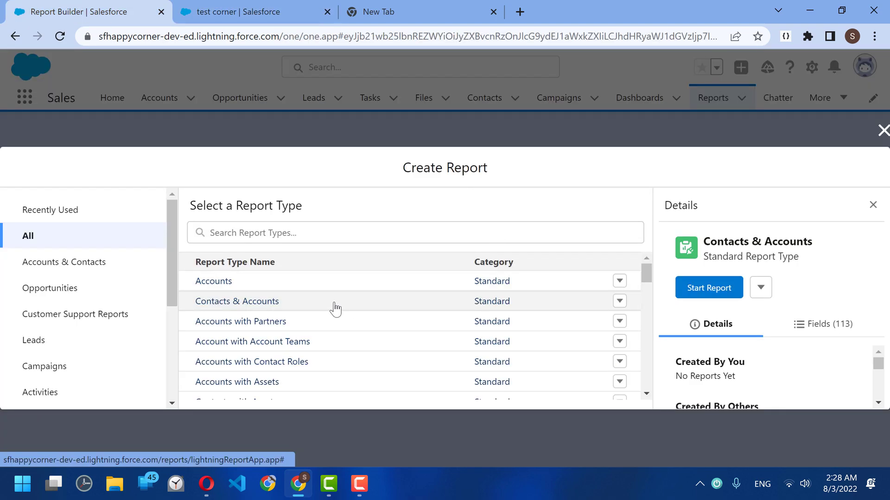
Start the Contacts & Accounts report and set its Show Me filter to All accounts
click(729, 289)
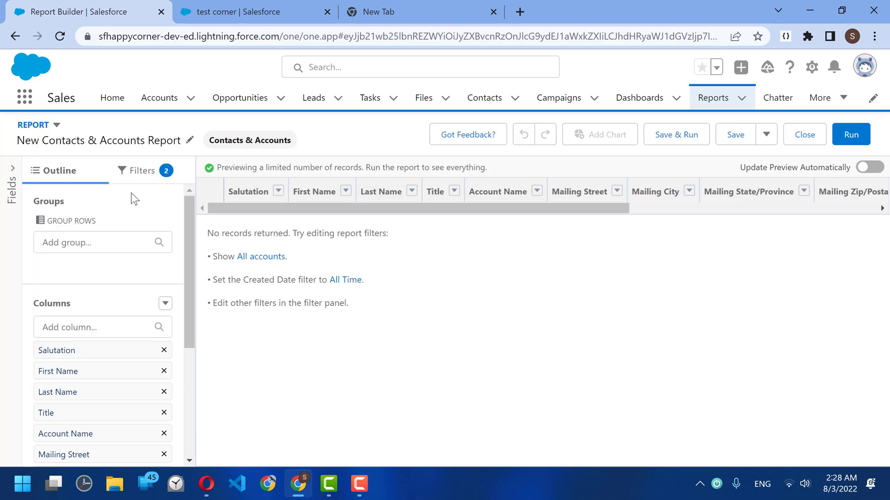
click(138, 177)
click(92, 260)
click(260, 273)
click(274, 364)
click(392, 297)
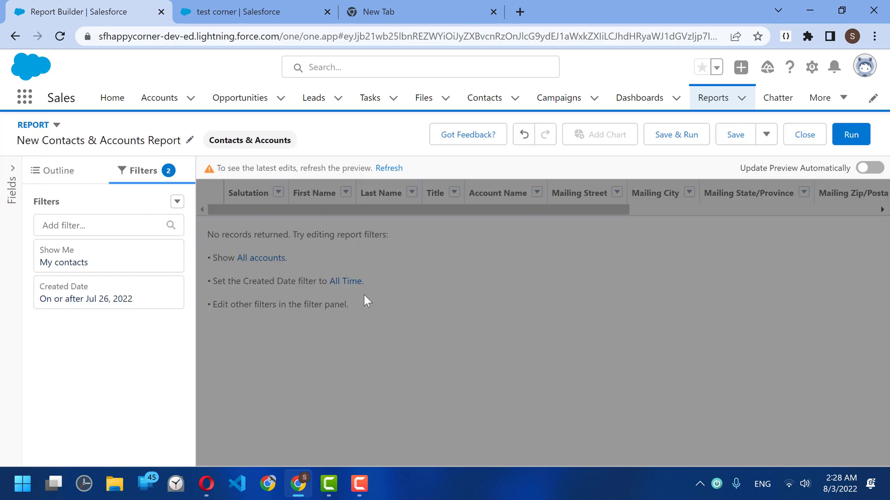
Set the report's Created Date filter range to All Time, keeping Show Me on All accounts
click(119, 268)
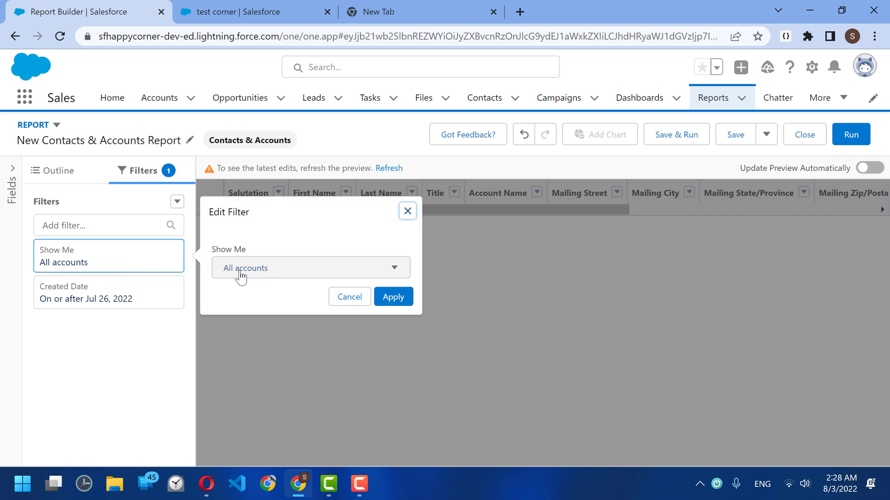
click(124, 302)
click(358, 289)
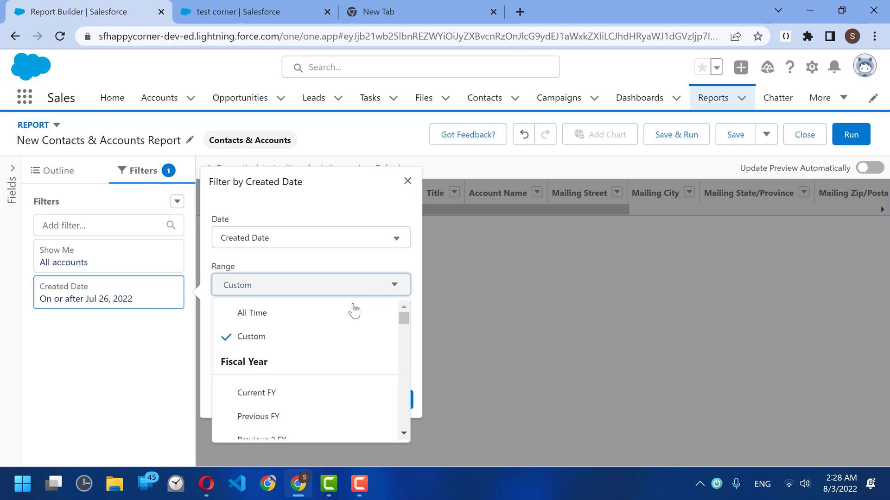
click(354, 310)
click(407, 342)
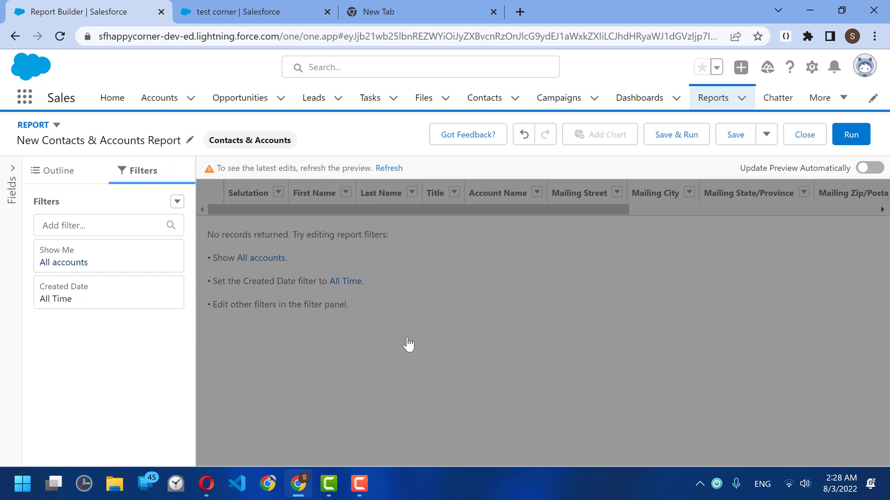
Group the report rows by Account Name
click(44, 175)
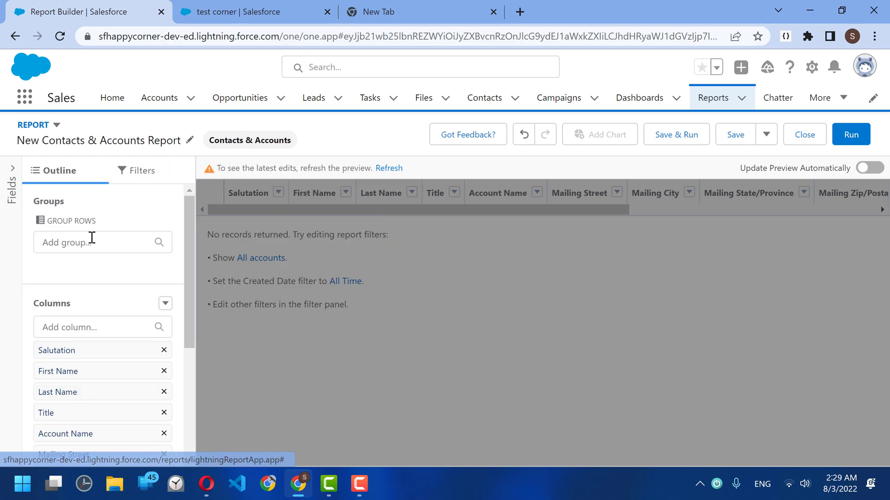
click(91, 238)
text(acco)
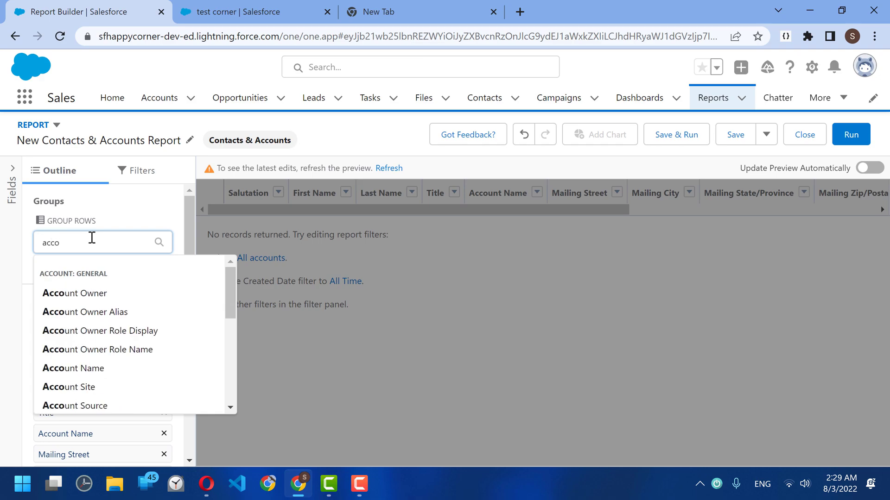
click(90, 368)
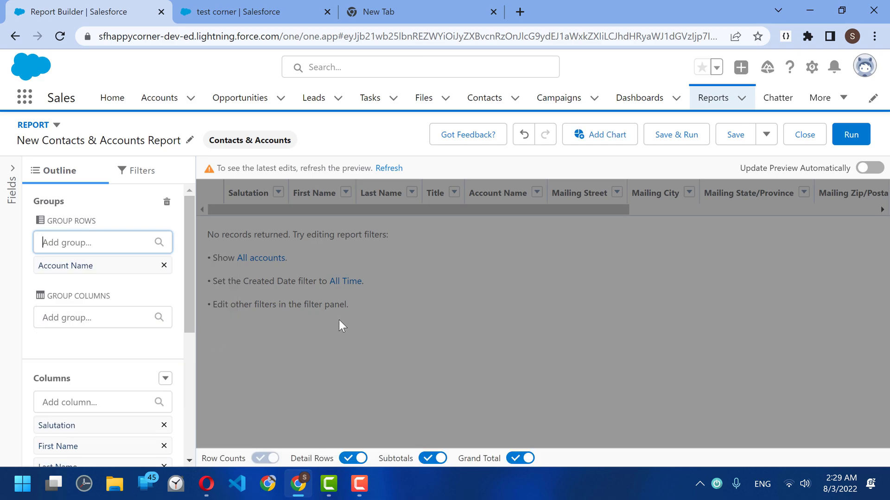
Turn off detail rows and subtotals, and run the report
click(361, 459)
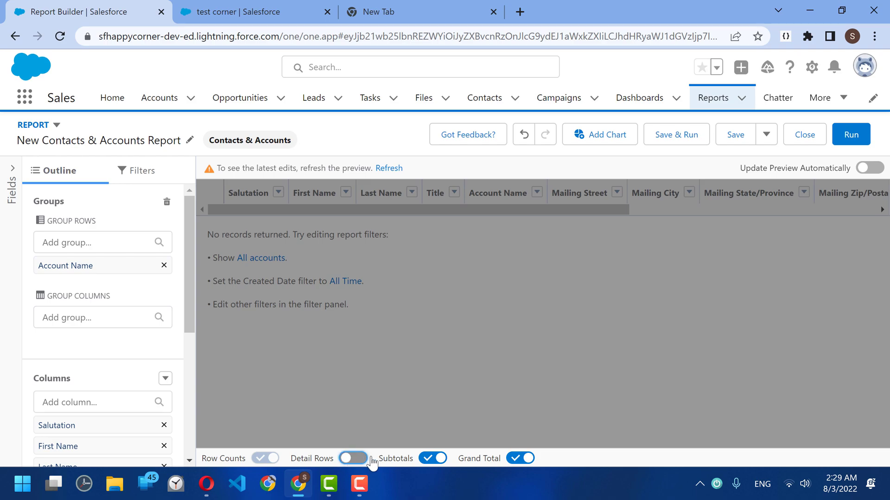
click(429, 459)
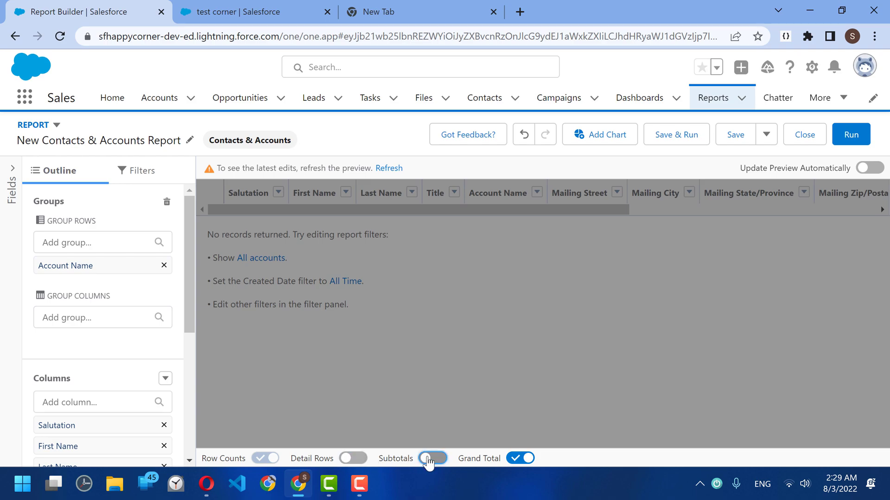
click(850, 136)
Examine the report's account names and record counts, and compare them with the test corner account and its related contacts
scroll(243, 288, down, 1)
scroll(193, 255, up, 1)
click(79, 199)
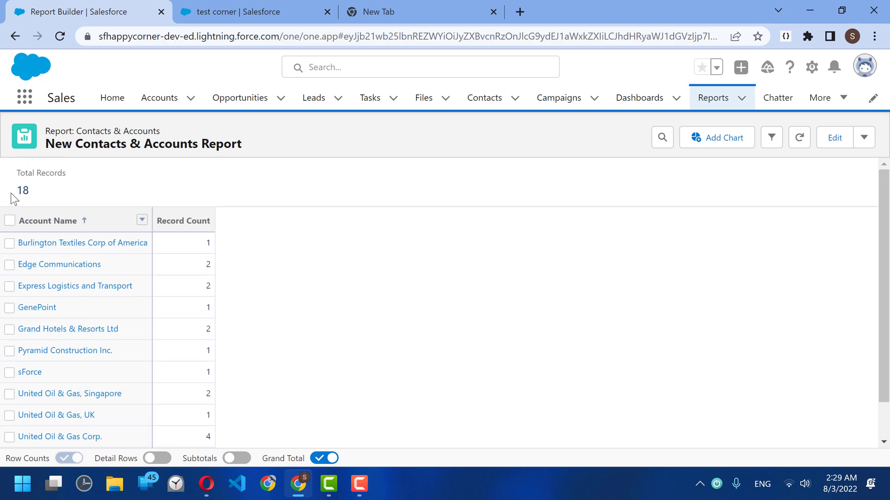
drag(17, 170, 53, 195)
click(95, 192)
scroll(178, 284, down, 1)
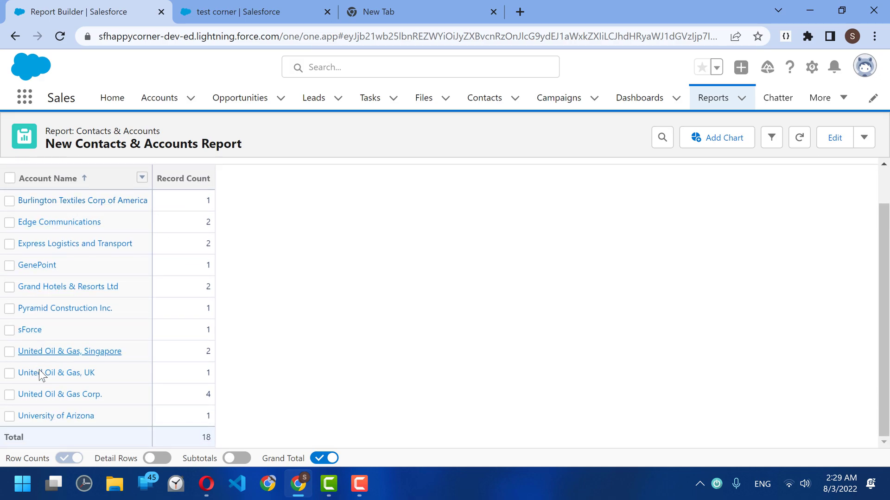
click(241, 5)
drag(73, 151, 89, 152)
click(105, 13)
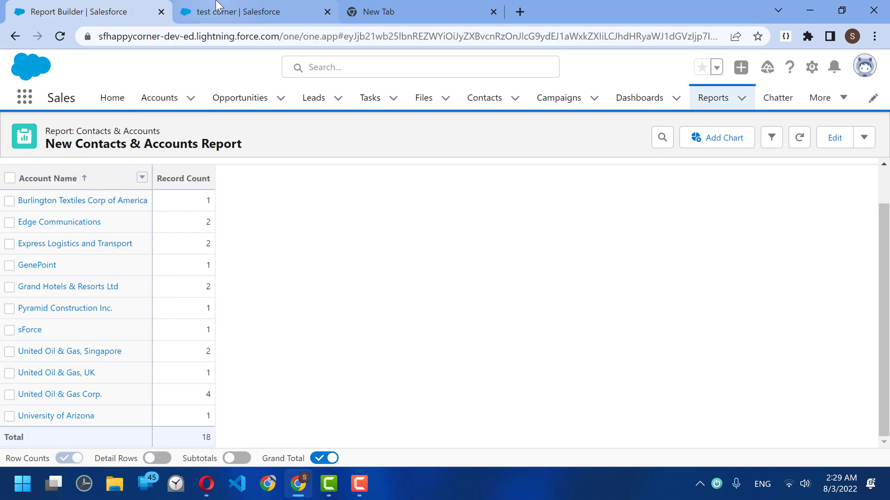
click(241, 11)
mouse_move(653, 292)
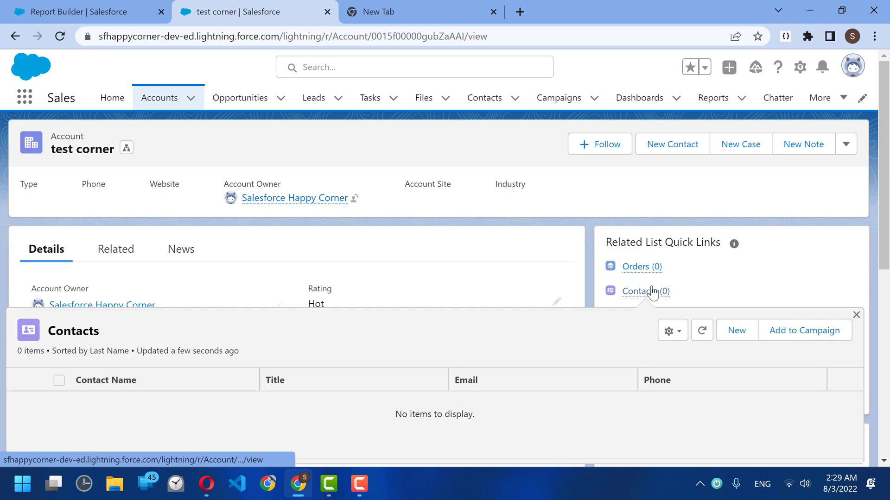
click(97, 14)
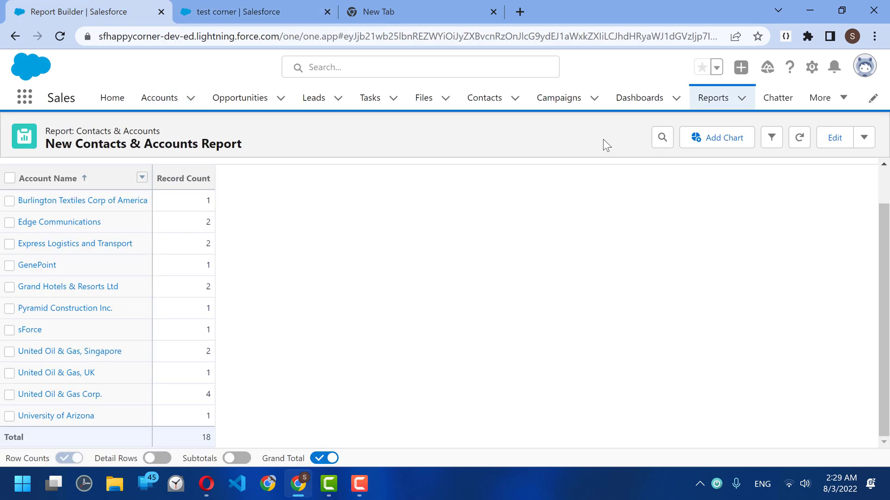
Review the Accounts and Contacts & Accounts report types in the new report selection, and close it without starting a report
click(811, 67)
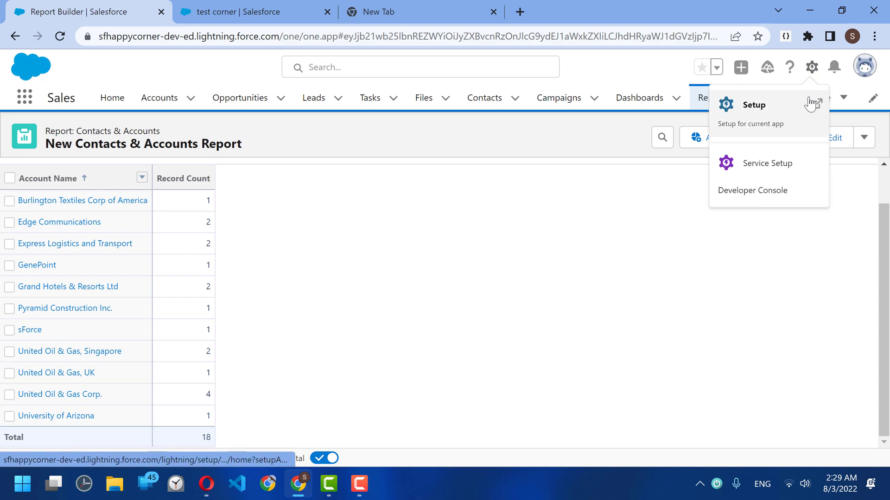
click(487, 137)
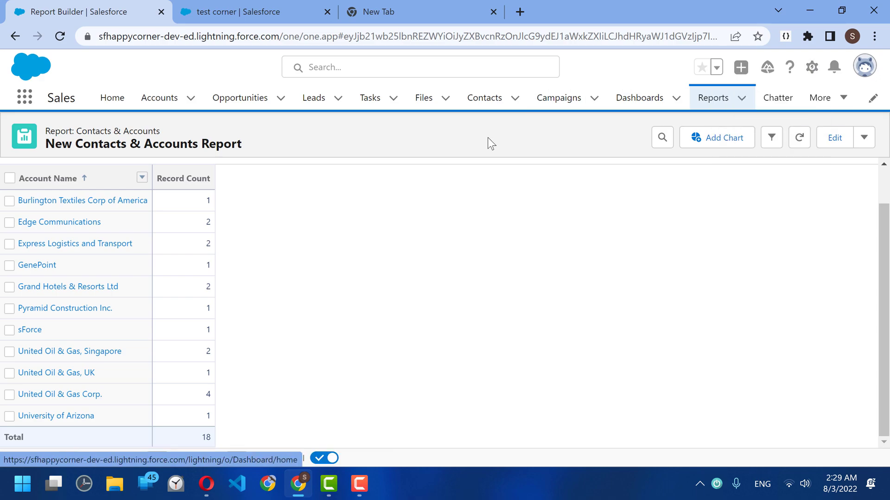
click(701, 99)
click(581, 158)
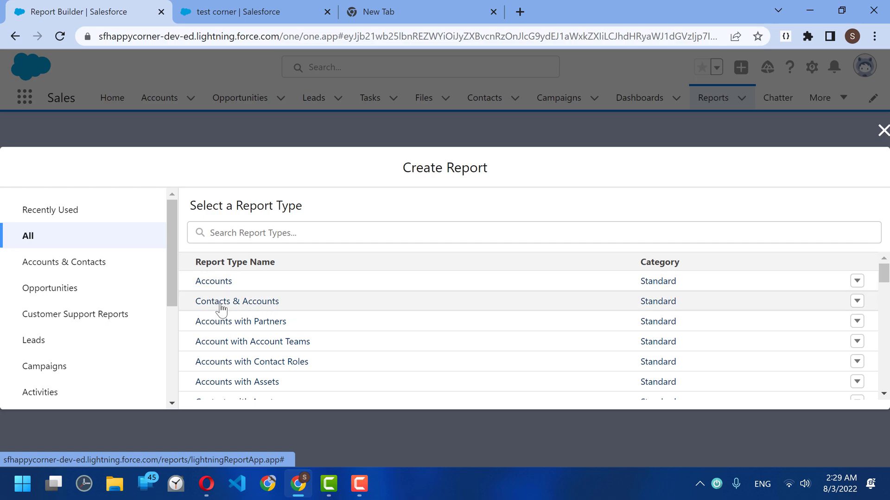
click(249, 286)
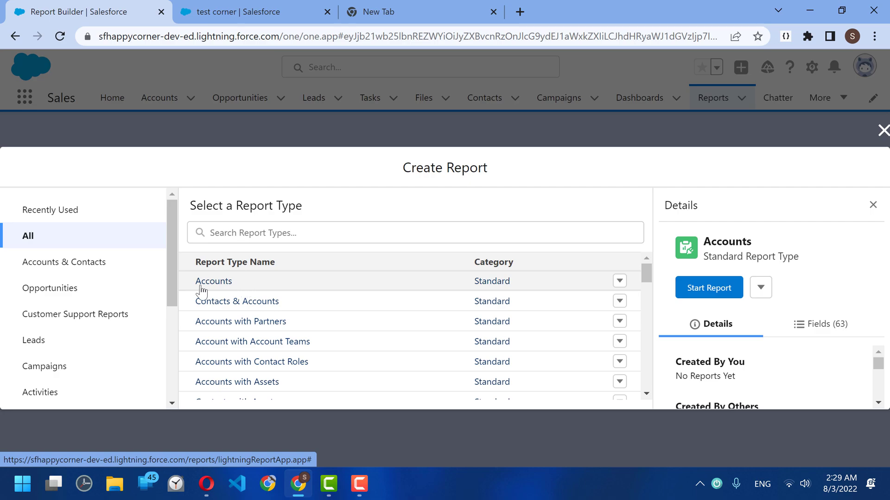
click(292, 306)
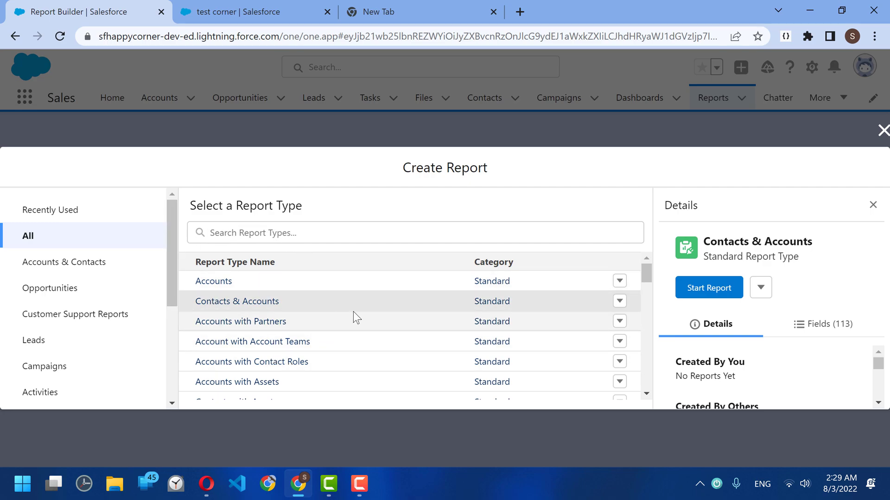
key(F10)
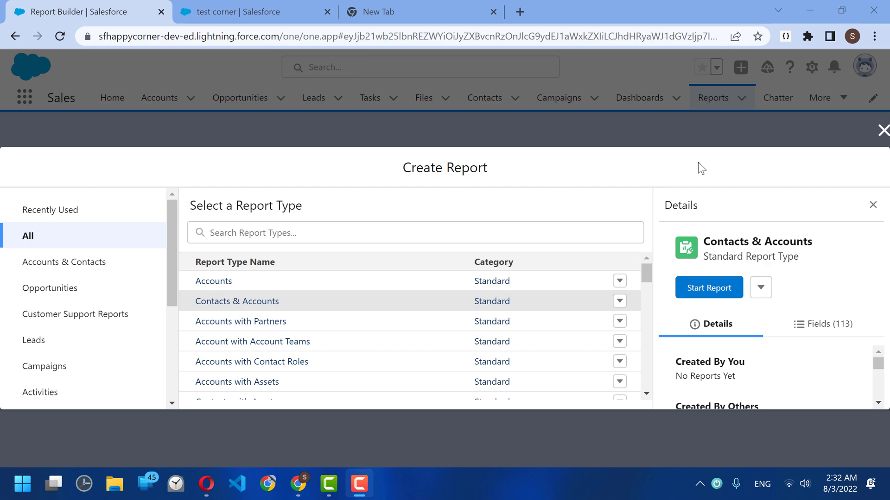
click(883, 130)
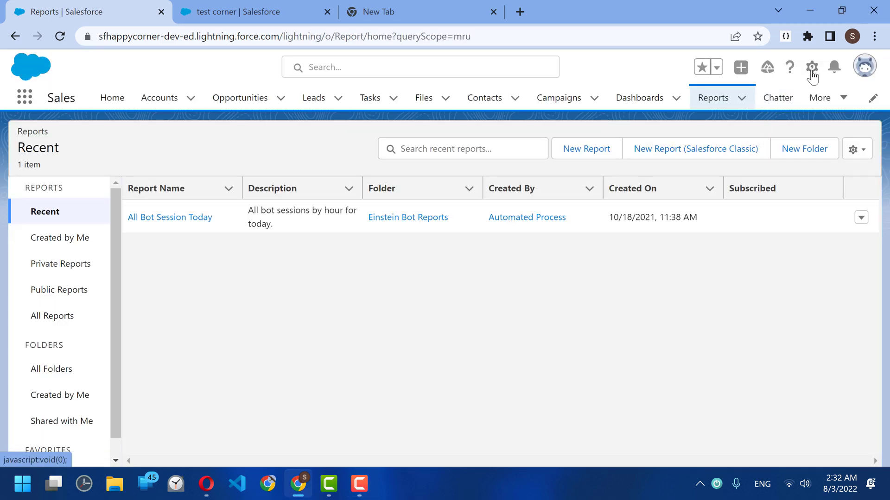
Open Setup, search for "report t" and go to the Report Types page
click(811, 68)
click(816, 108)
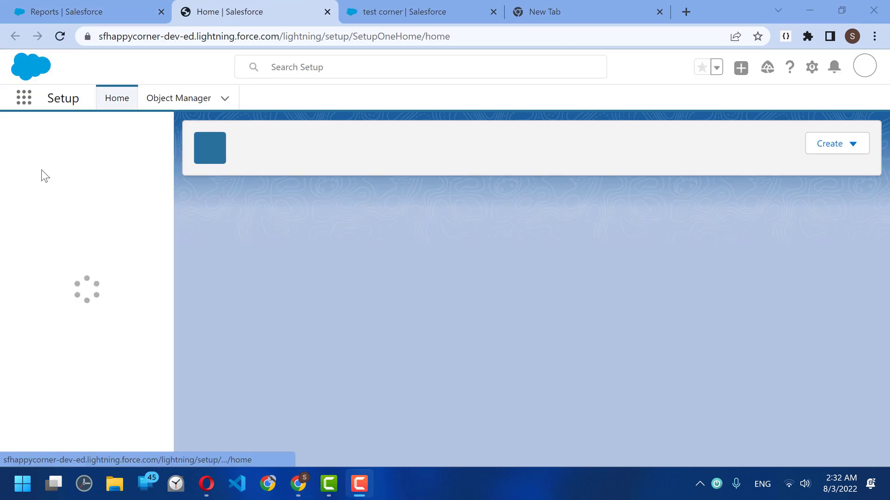
text(rep)
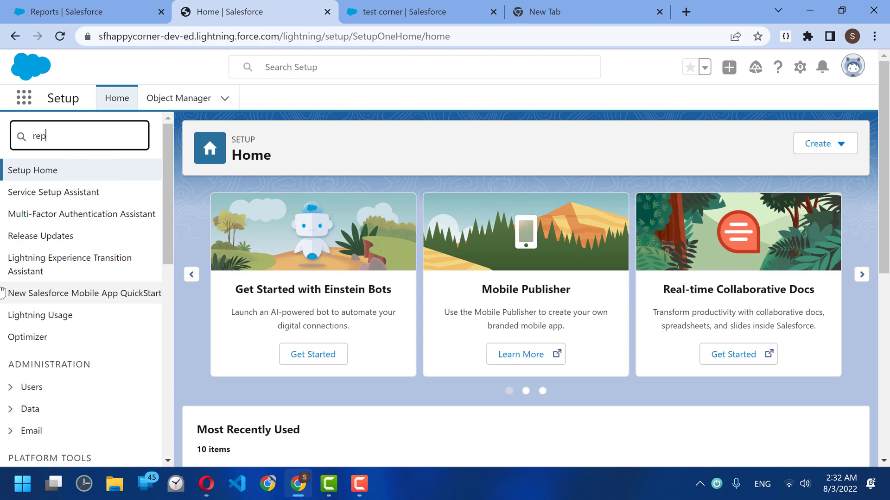
text(ort y)
key(BackSpace)
text(t)
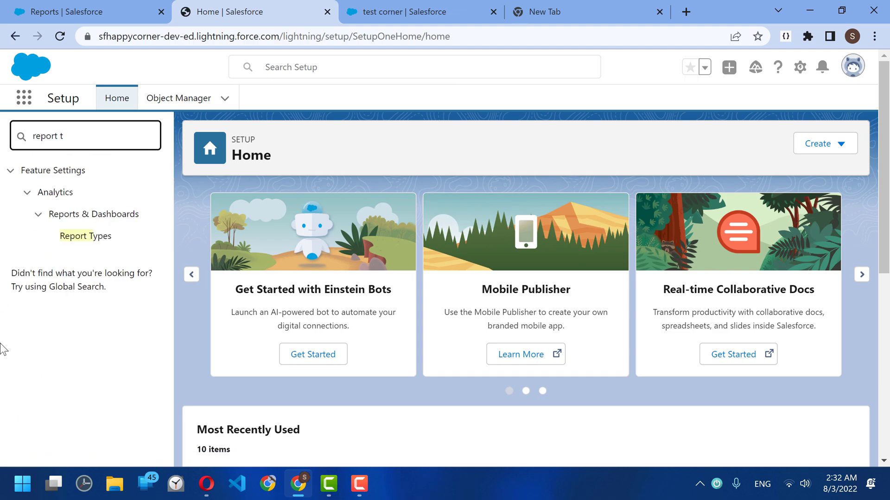
click(93, 242)
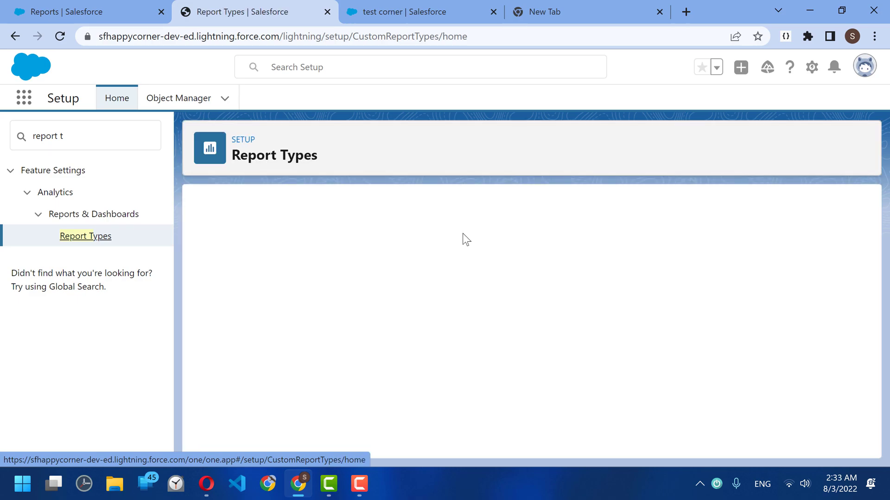
Read the custom report type introduction, choose not to show that page again, and continue to the list of custom report types
drag(254, 254, 397, 308)
click(295, 285)
drag(292, 271, 411, 306)
click(411, 306)
drag(241, 260, 397, 306)
click(397, 306)
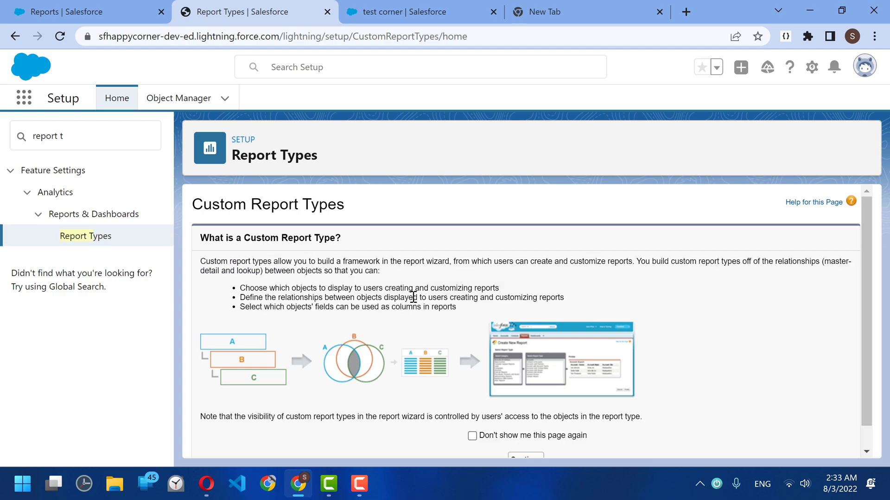
scroll(413, 297, down, 1)
click(505, 411)
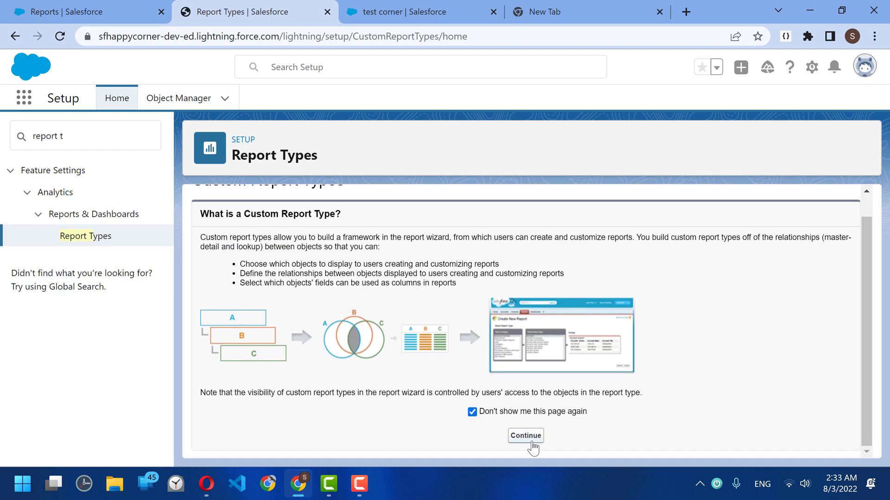
click(526, 436)
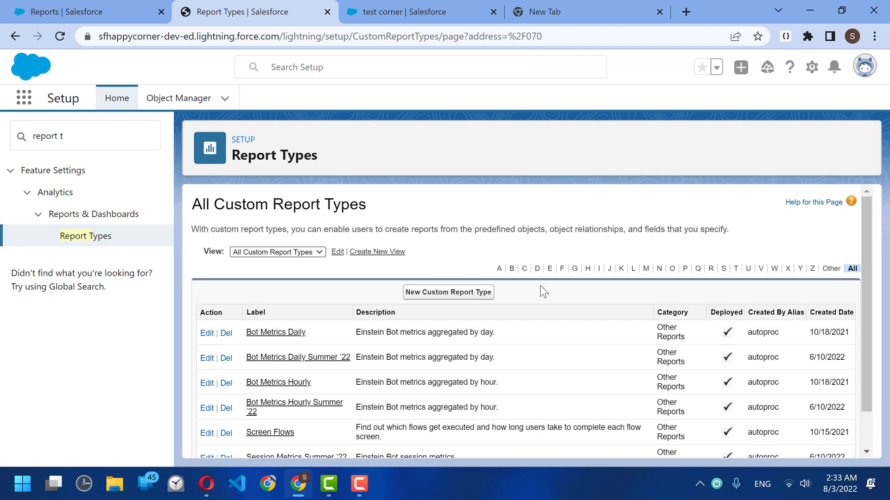
Review the existing custom report types, including their descriptions, deployment status, creators and creation dates
drag(552, 288, 355, 293)
click(354, 292)
drag(753, 287, 794, 420)
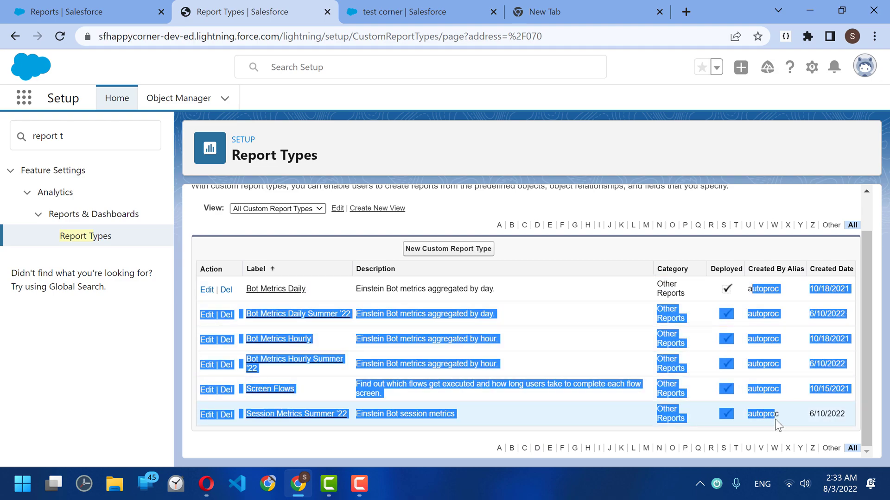
click(777, 425)
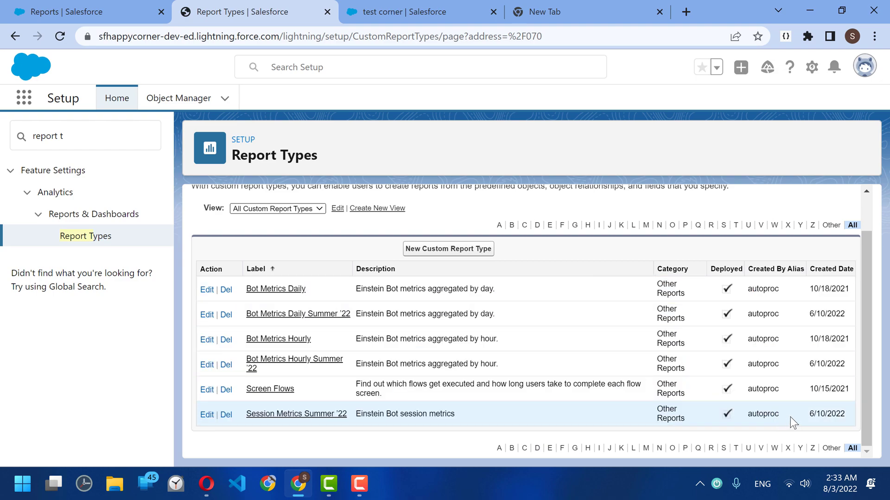
drag(381, 289, 471, 369)
click(473, 377)
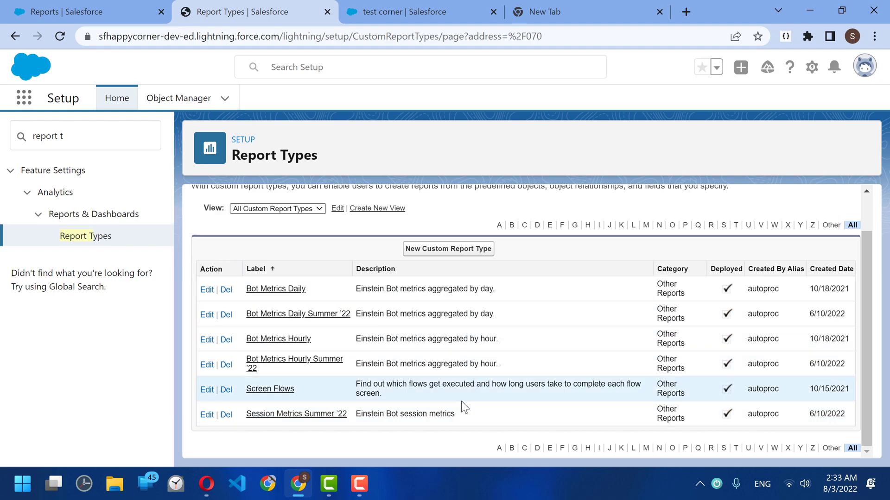
Start a new custom report type with Accounts as the primary object
click(440, 254)
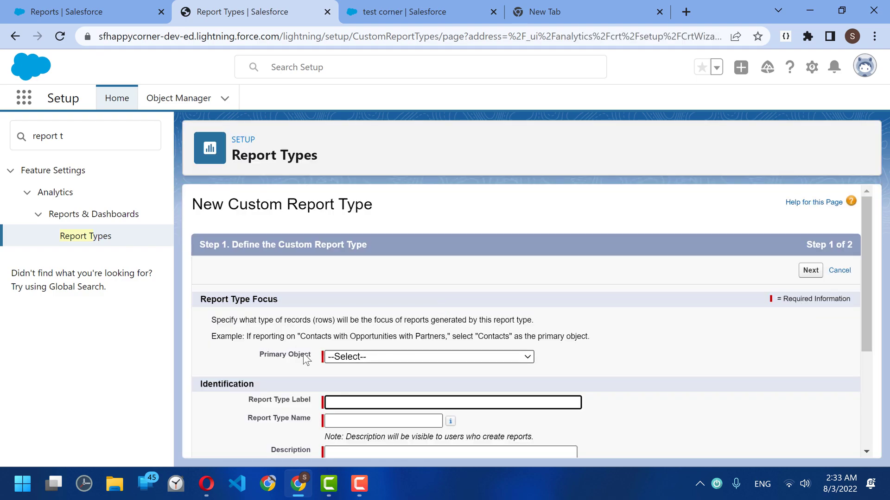
drag(260, 355, 309, 360)
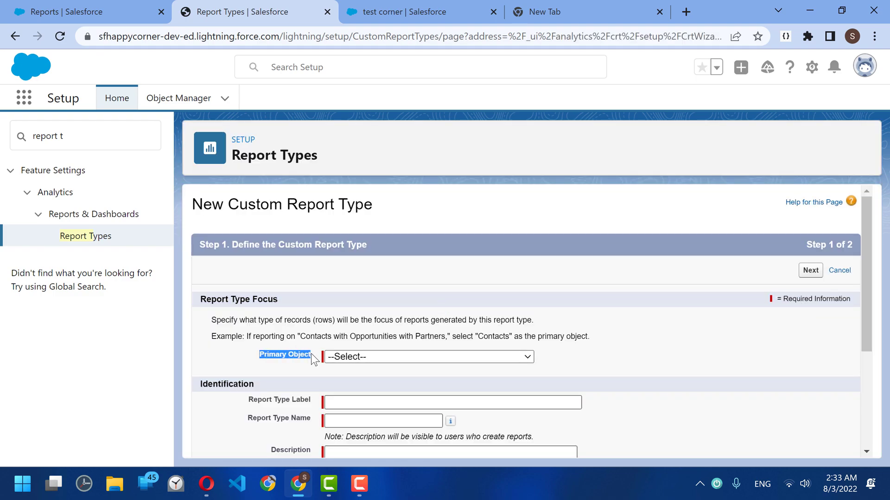
click(364, 355)
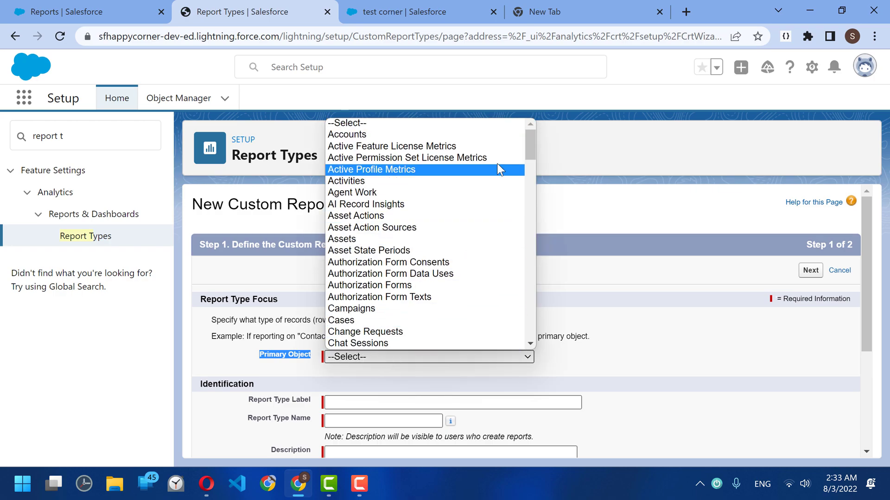
click(497, 135)
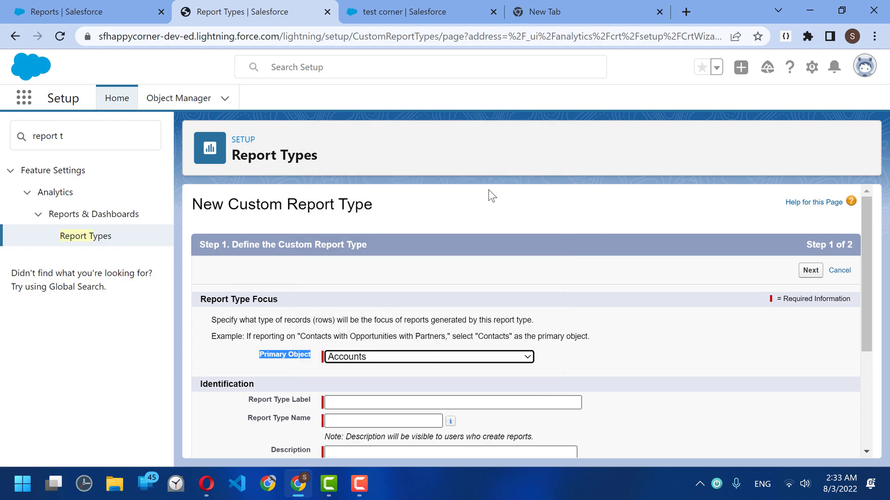
Enter "Accounts with or without Contacts" as the report type label
click(340, 401)
scroll(564, 352, down, 2)
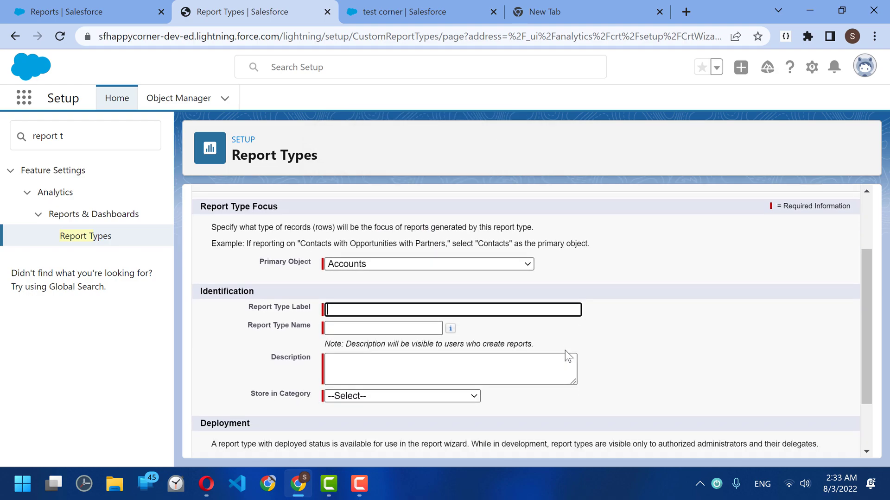
text(Accounts with or)
text(WO Contacts)
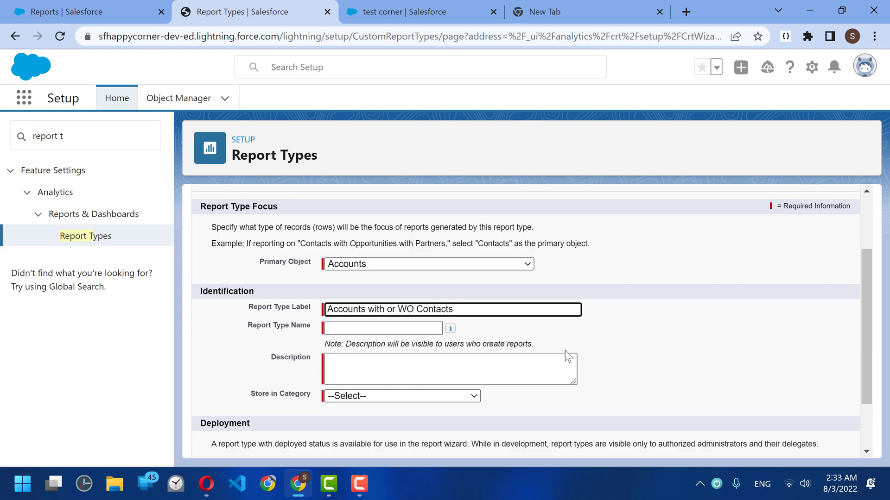
key(ctrl+a)
key(End)
key(ctrl+shift+Left)
text(without)
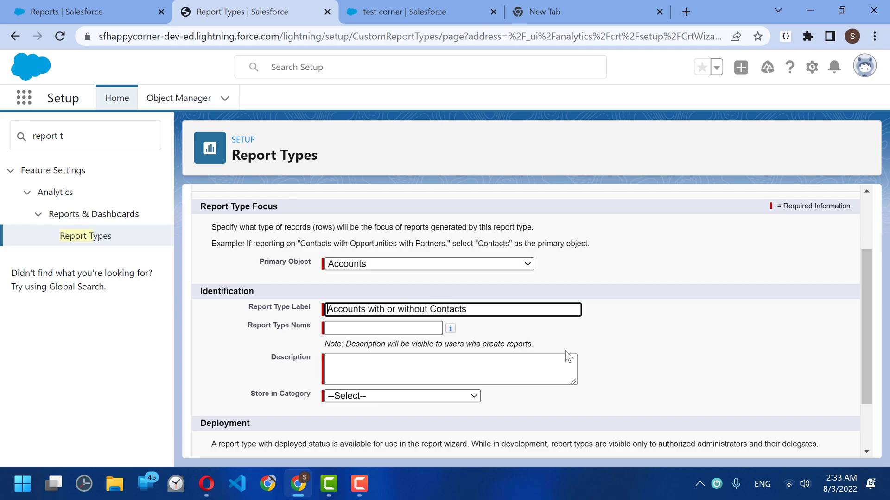
Copy the report type label into the description, keeping the report type name that is generated from the label
key(ctrl+a)
key(ctrl+c)
click(562, 360)
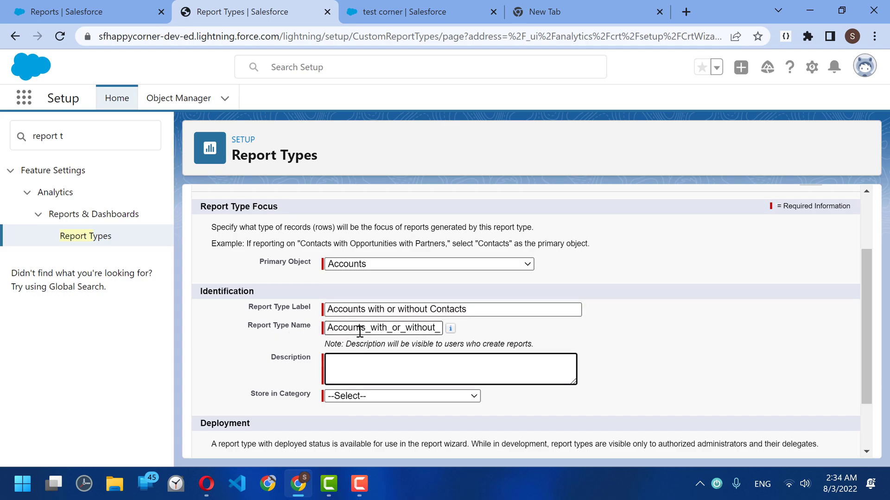
drag(367, 328, 272, 332)
click(403, 372)
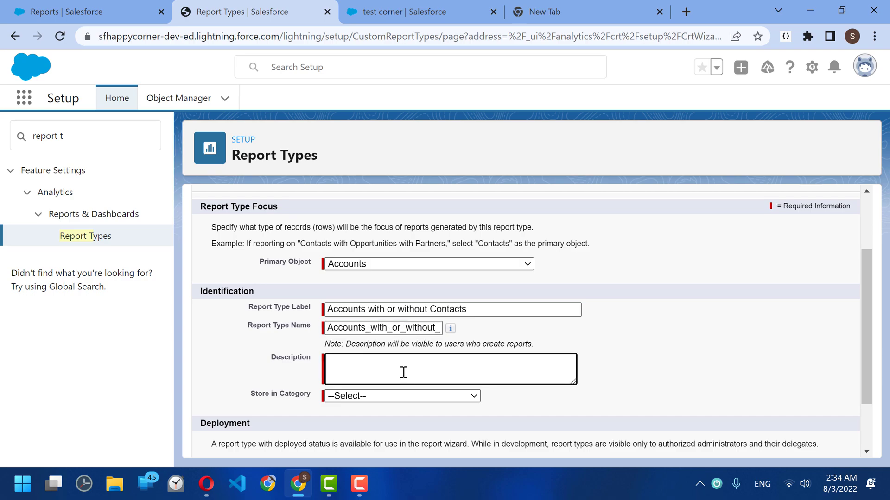
key(ctrl+v)
click(653, 332)
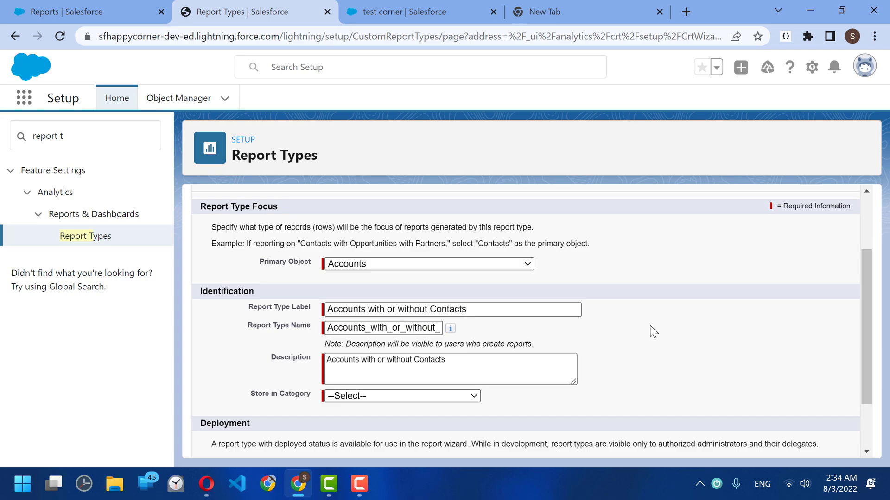
Store the report type in the Accounts & Contacts category
scroll(602, 330, down, 2)
click(376, 322)
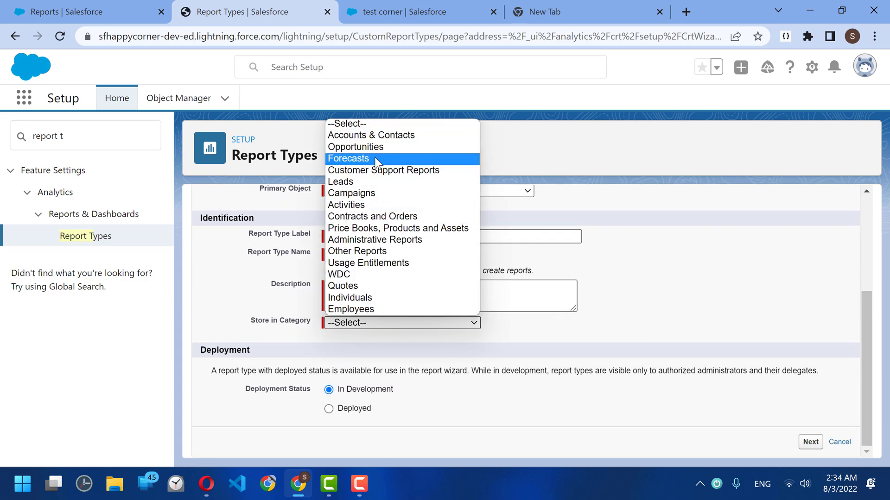
click(364, 137)
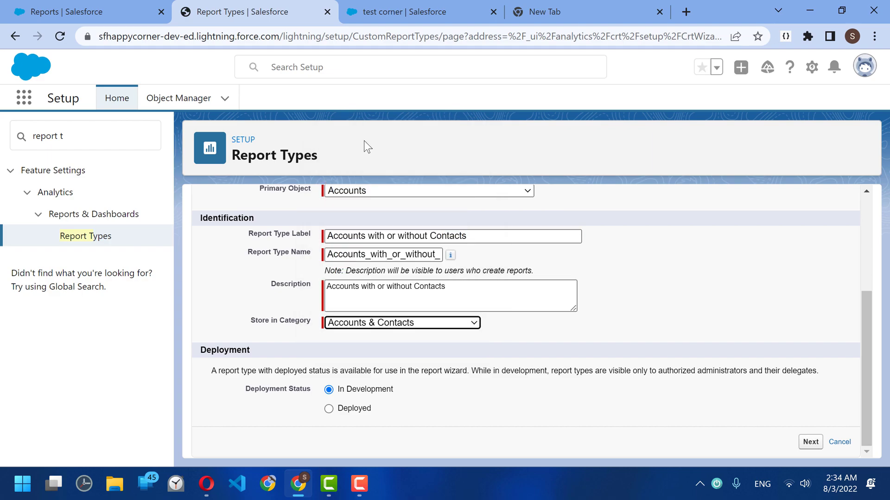
Look at the report categories offered when creating a new report, and return to the custom report type setup
click(87, 10)
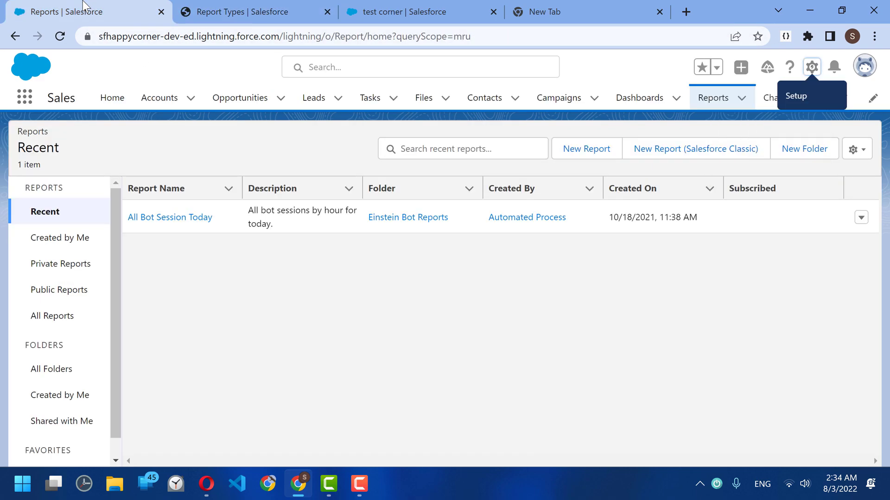
click(566, 149)
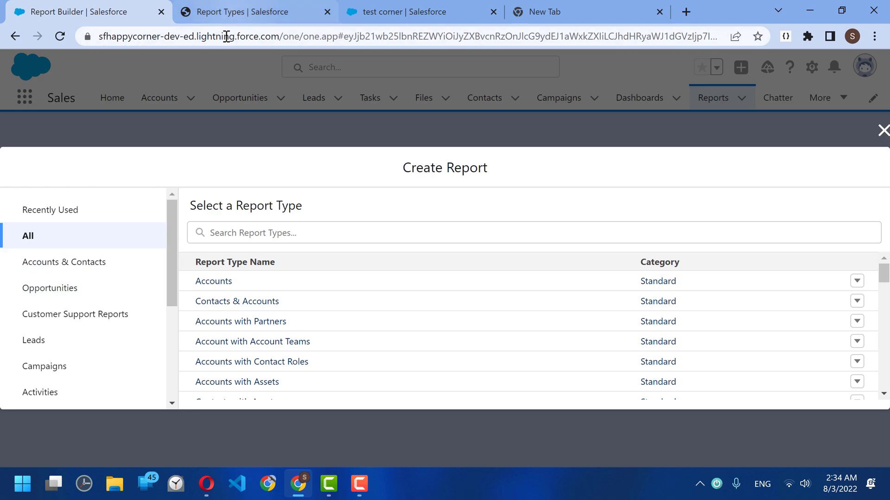
click(241, 11)
Keep Accounts & Contacts as the category, set the deployment status to Deployed, and continue to the report records set
click(407, 324)
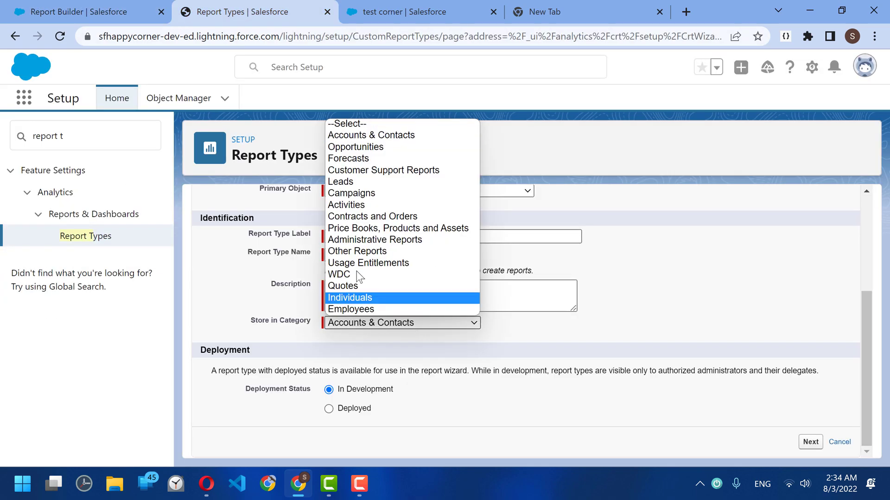
click(378, 135)
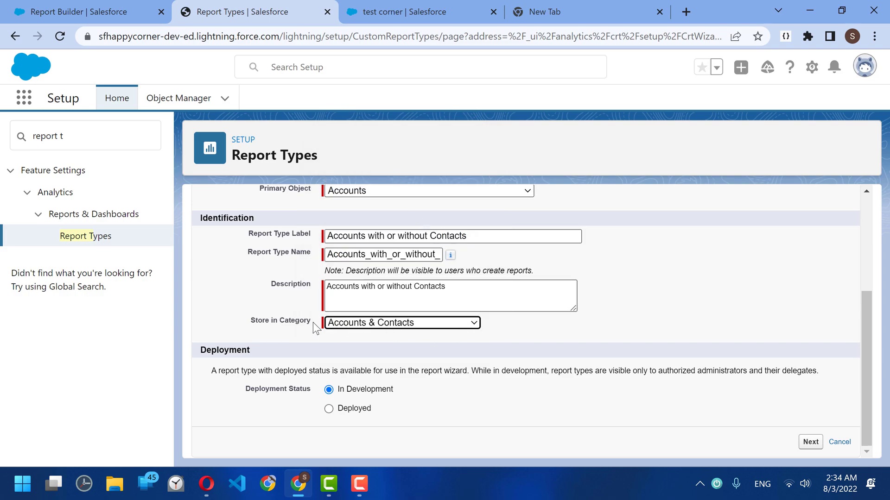
click(368, 408)
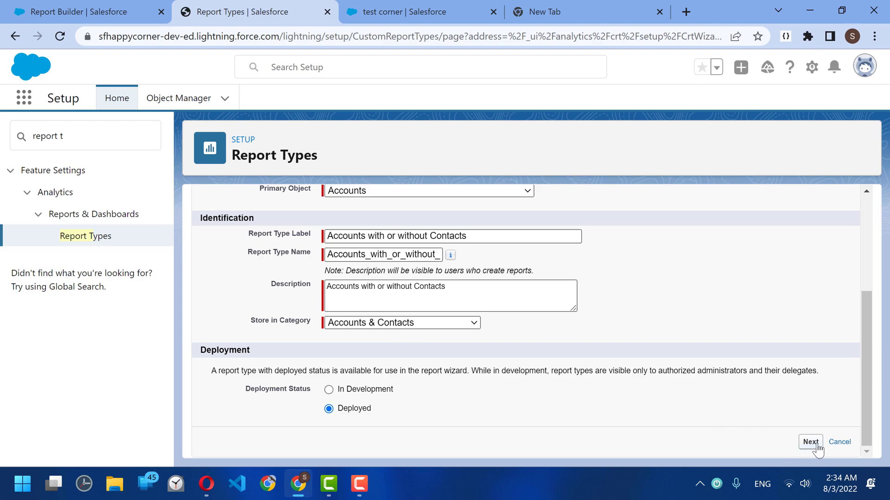
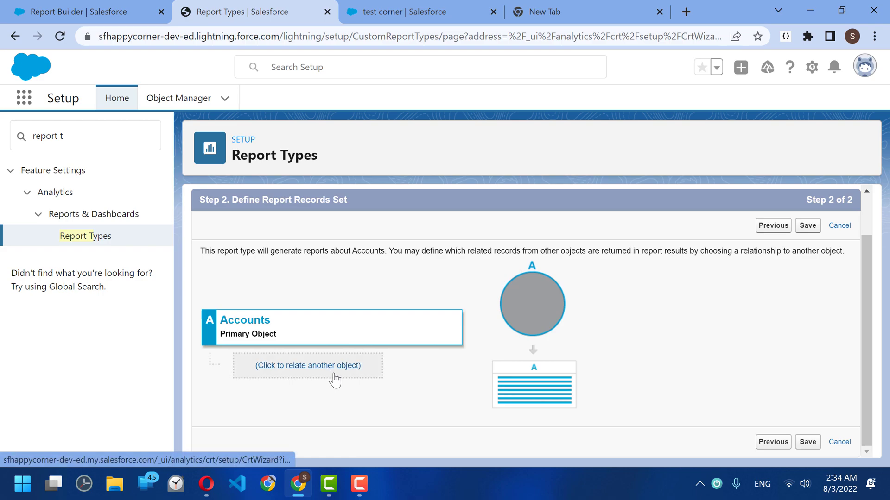
Relate Contacts to Accounts so that "A" records may or may not have related "B" records, and save the report type
click(343, 370)
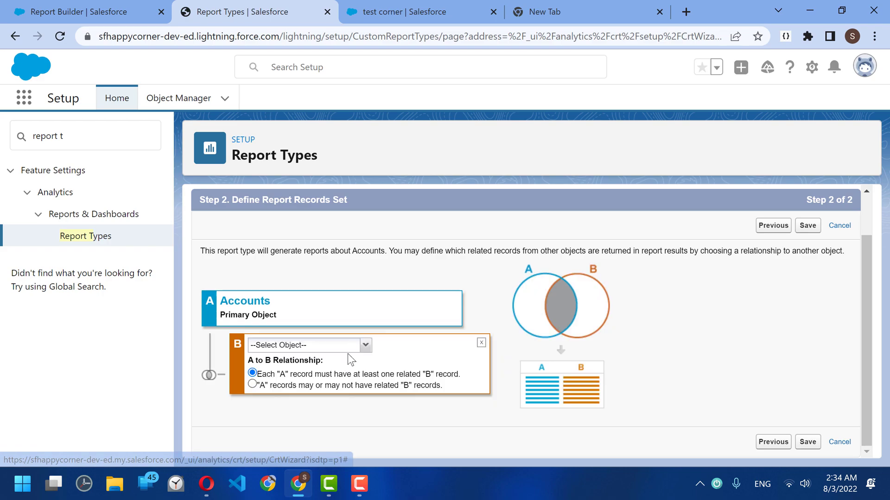
click(365, 345)
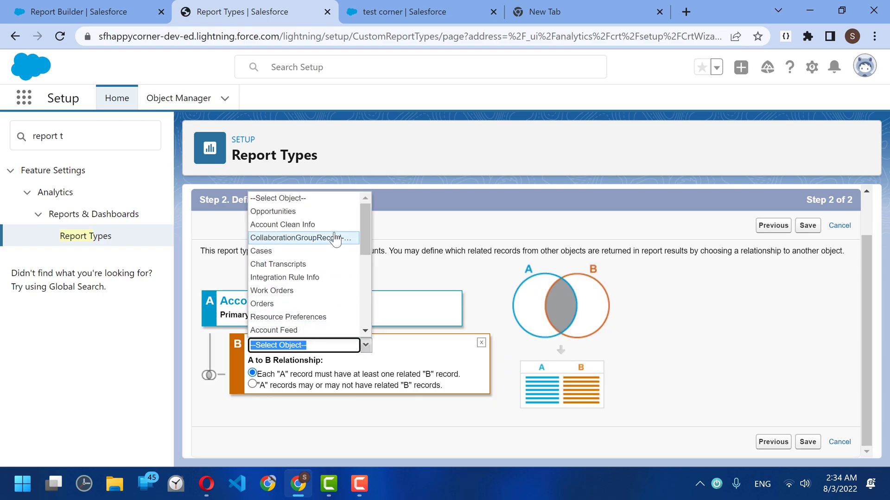
scroll(354, 280, down, 2)
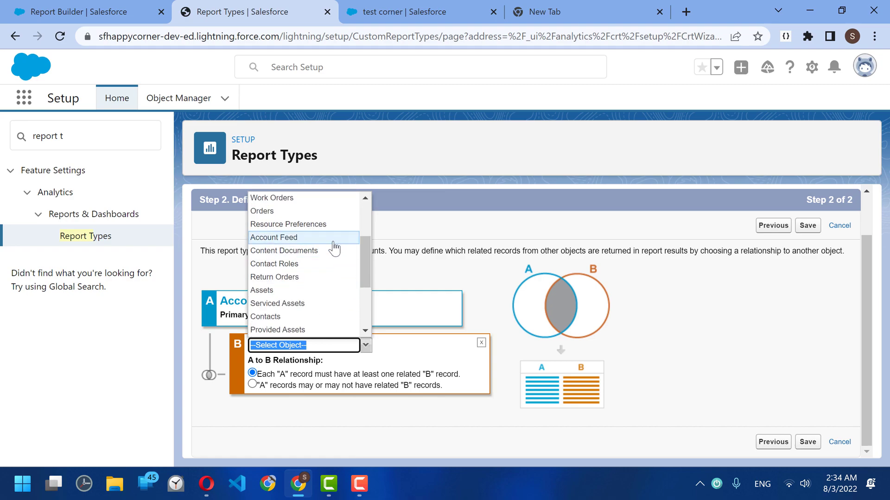
click(273, 318)
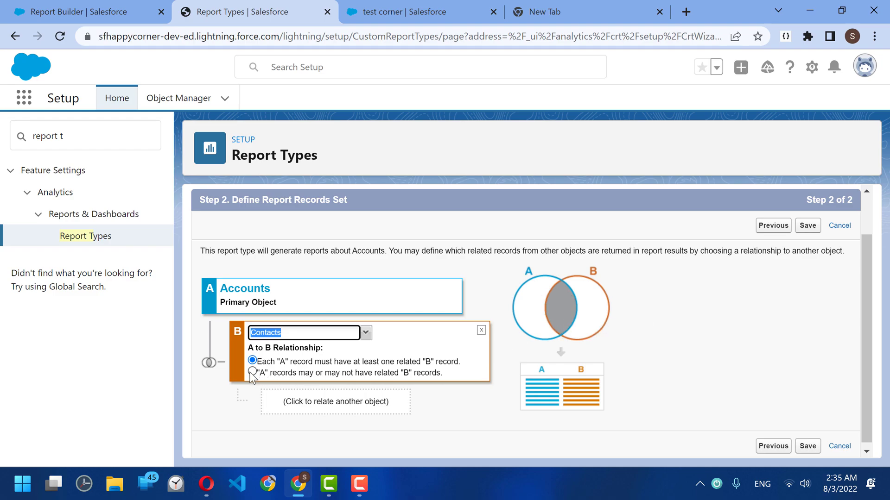
click(421, 371)
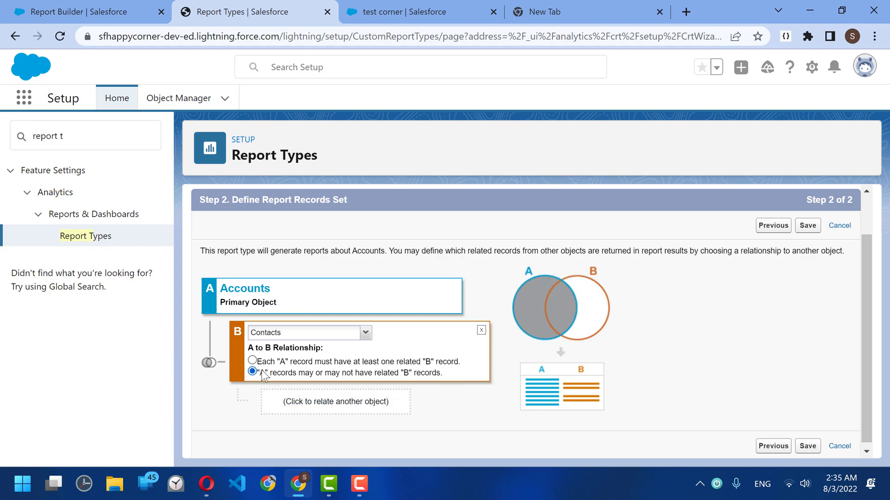
click(808, 226)
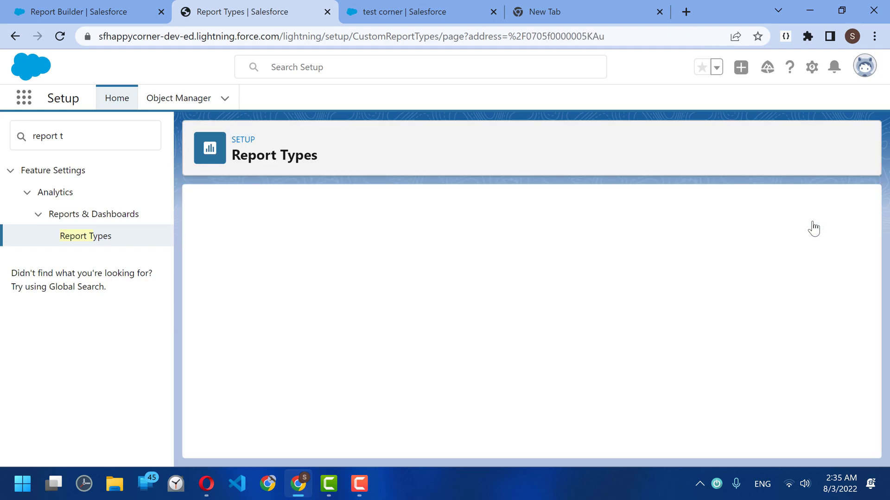
Examine the saved report type's object relationship and the Accounts and Contacts fields available for reports
scroll(516, 304, down, 3)
scroll(515, 307, down, 1)
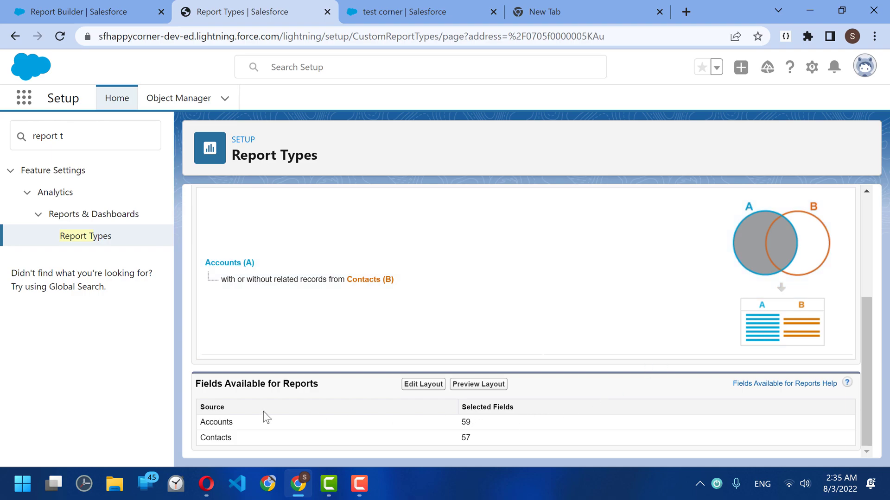
drag(195, 387, 339, 385)
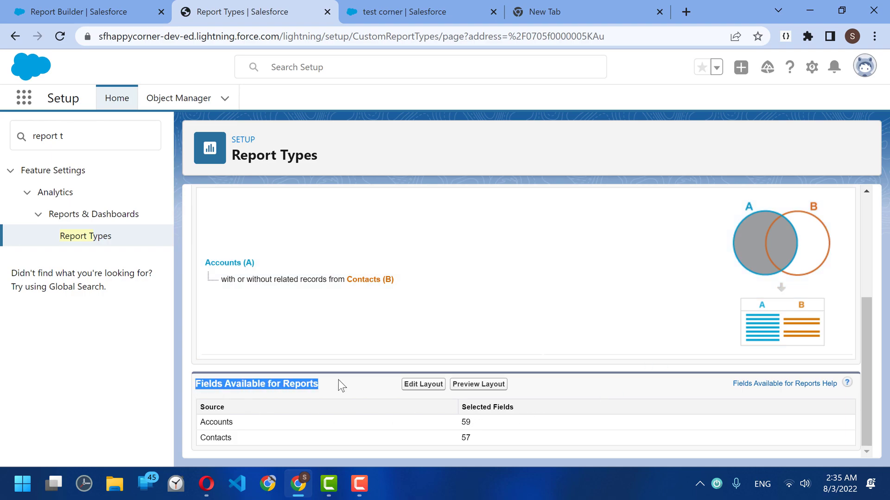
click(343, 385)
drag(202, 424, 264, 436)
click(311, 440)
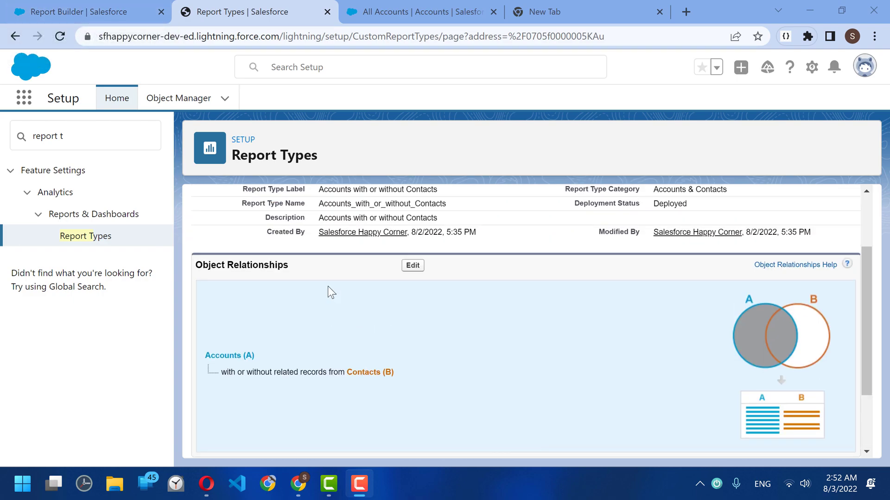
Leave the open report type selection, reload the Reports page, and start a new report
click(79, 9)
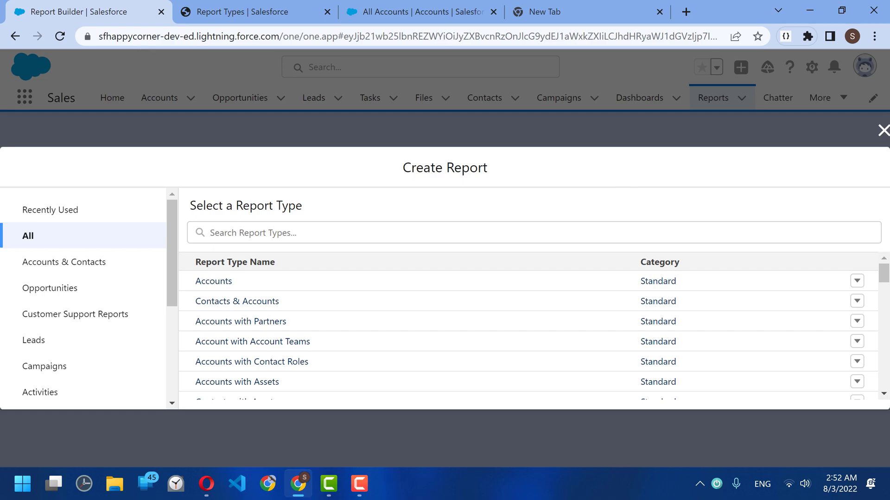
click(882, 130)
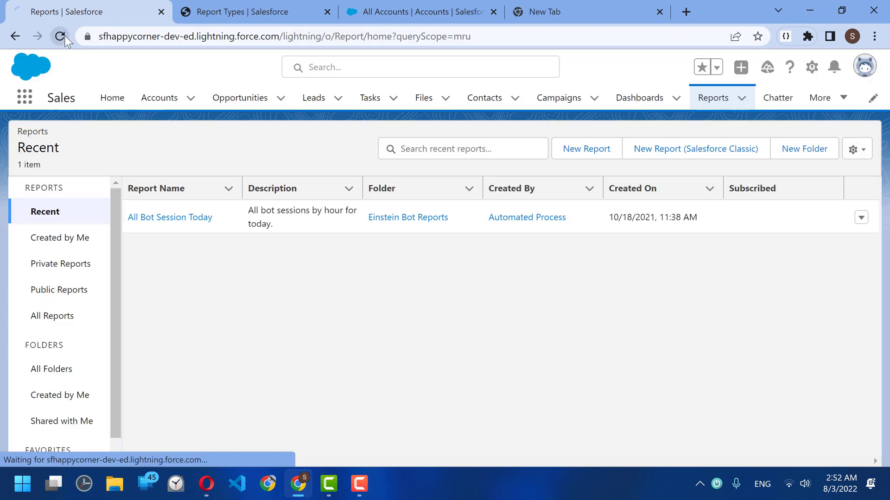
click(60, 36)
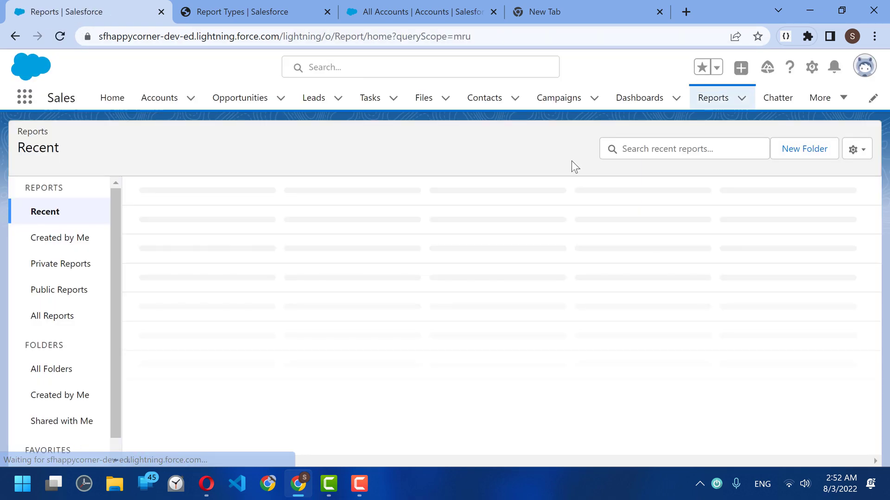
click(589, 153)
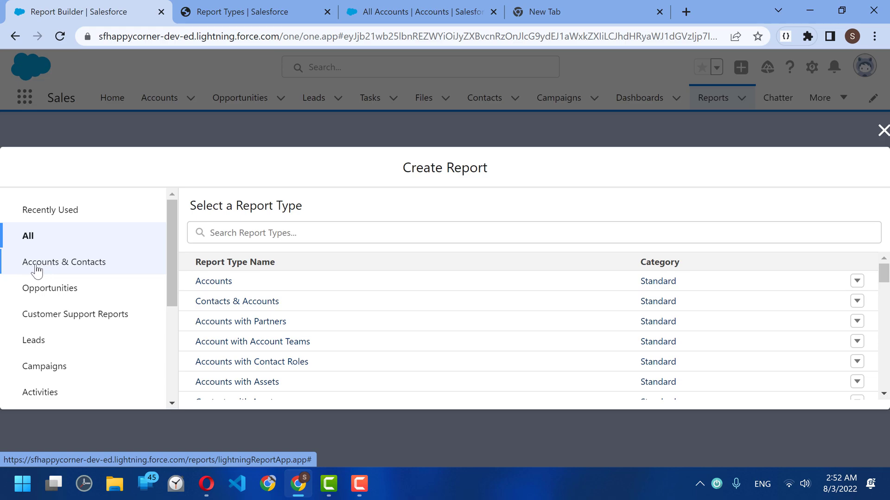
Start the report with the Accounts with or without Contacts type from the Accounts & Contacts category
click(67, 269)
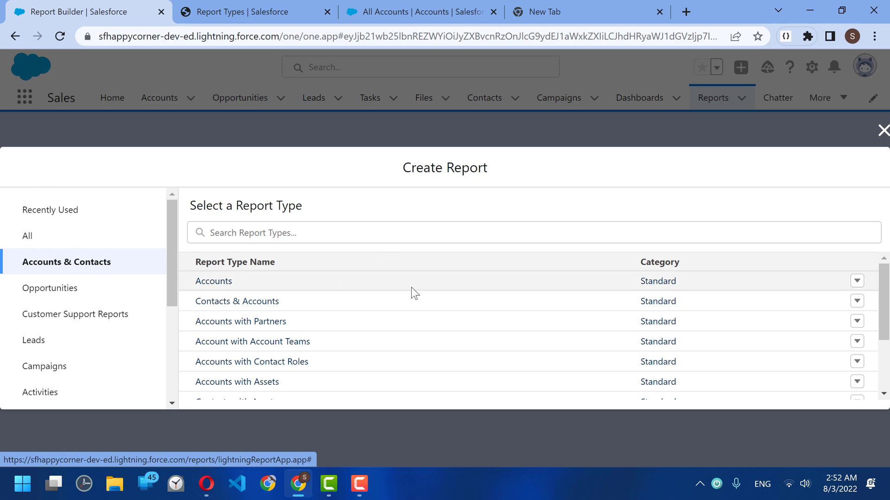
scroll(457, 302, down, 3)
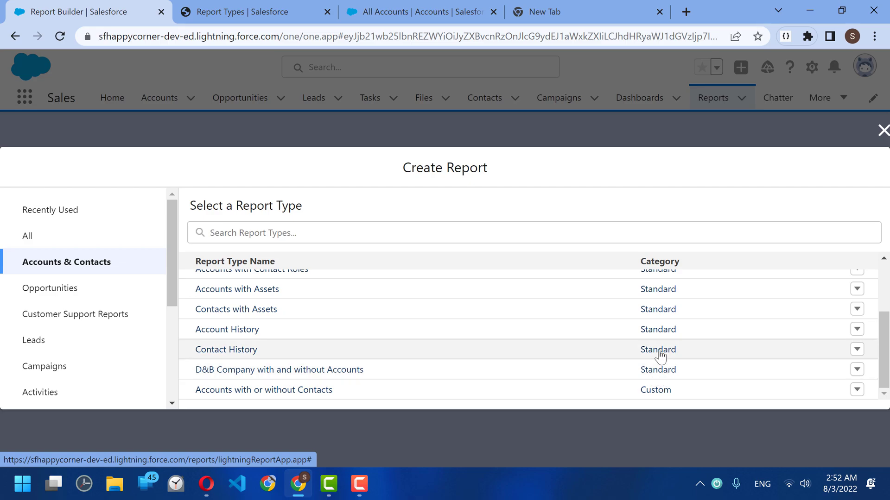
click(335, 391)
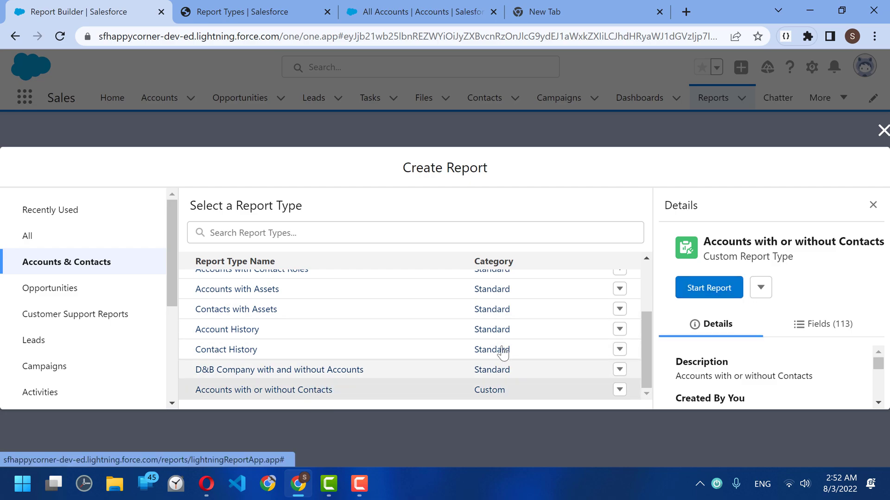
click(705, 291)
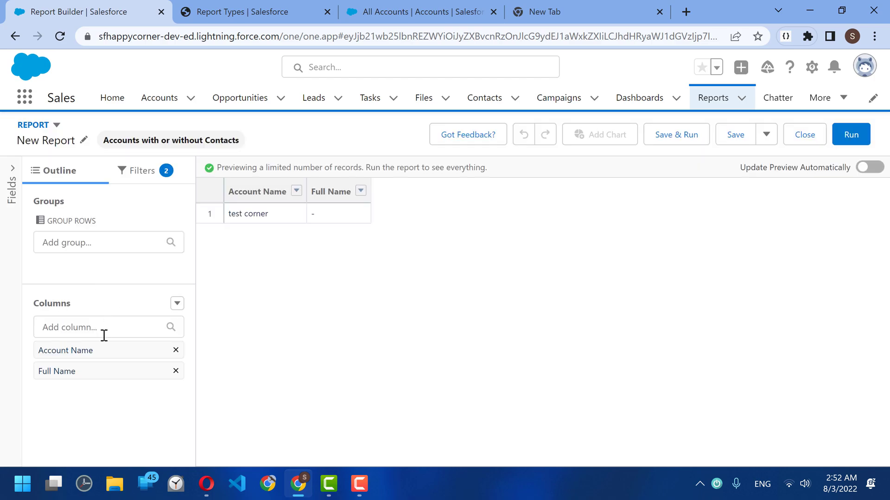
Group the report rows by Account Name and set the Show Me filter to All accounts
drag(104, 351, 98, 260)
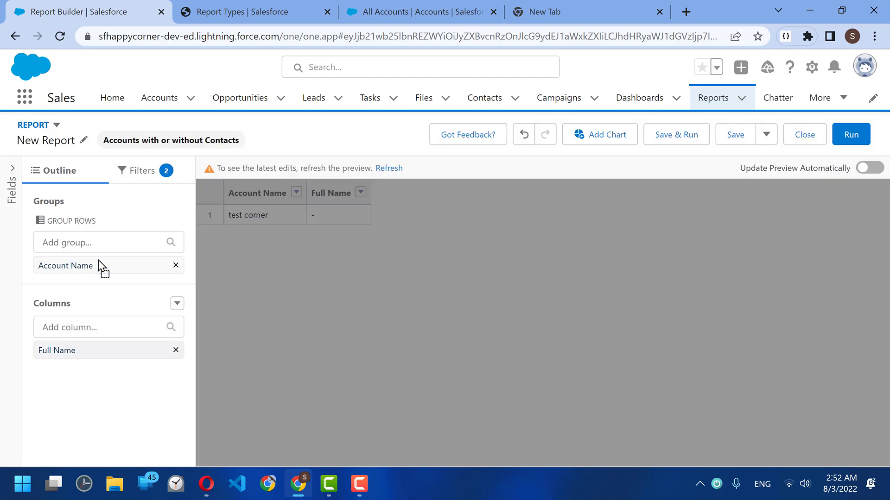
click(138, 180)
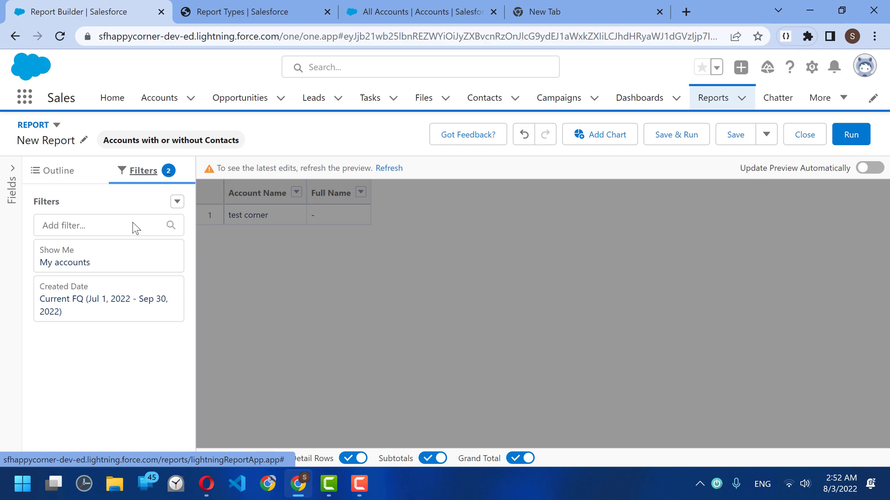
click(101, 260)
click(268, 269)
click(276, 342)
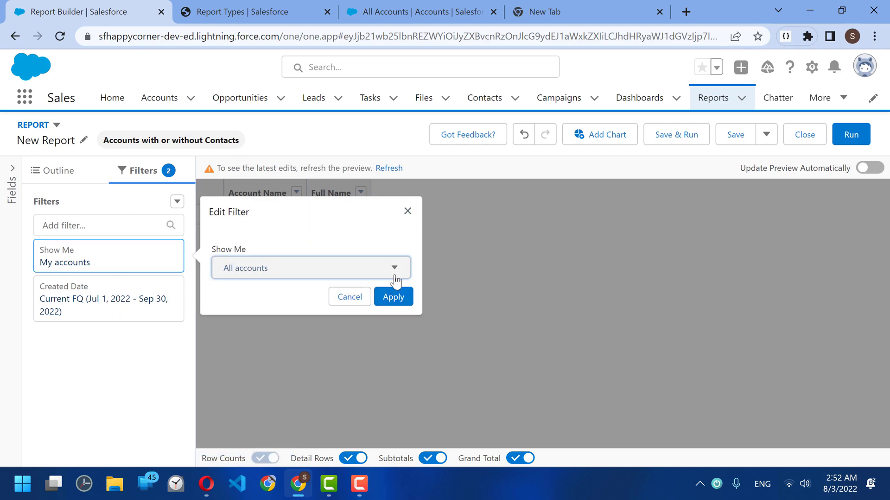
click(383, 298)
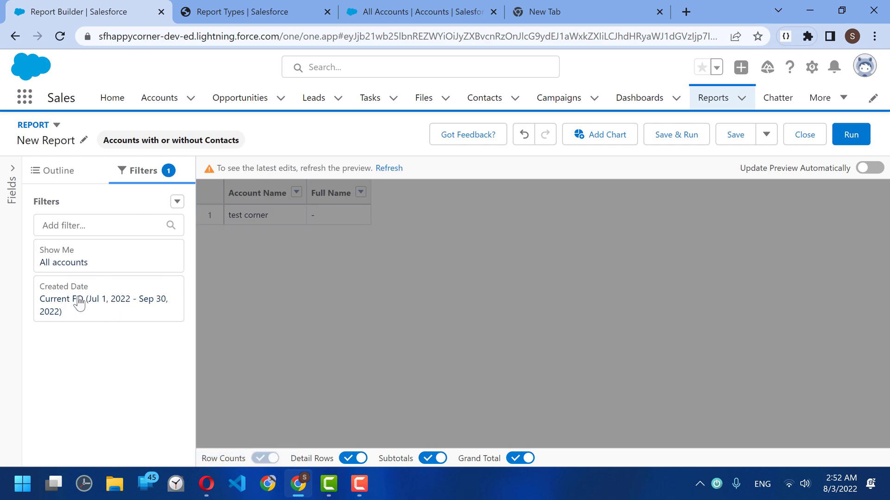
Set the Created Date filter's range to All Time and apply it
click(77, 302)
click(274, 325)
click(288, 353)
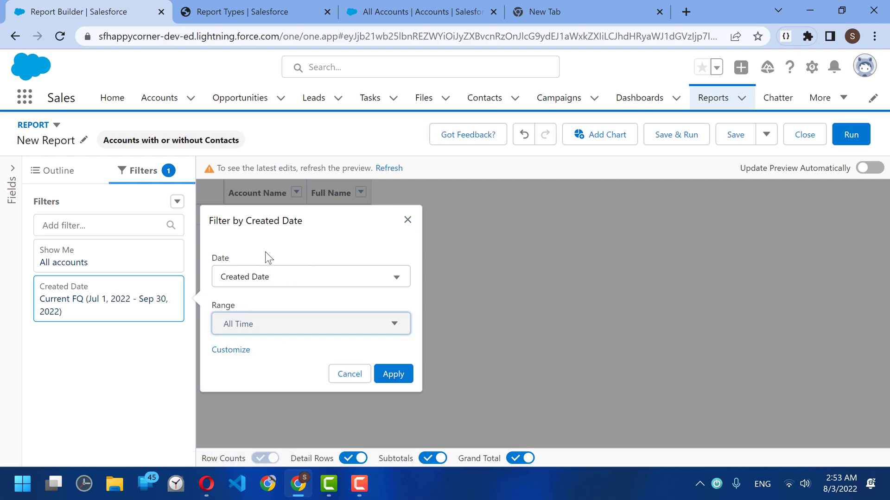
click(398, 376)
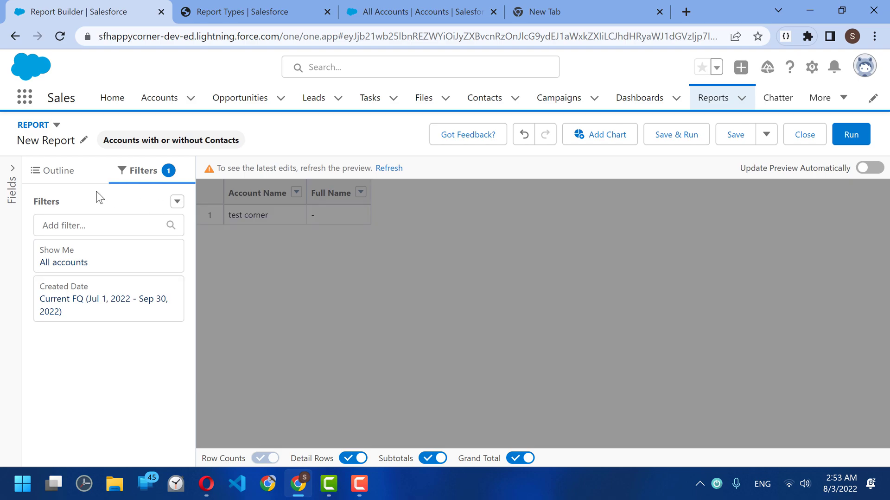
Show the report's list of available fields and collapse its Accounts and Contacts folders
click(63, 181)
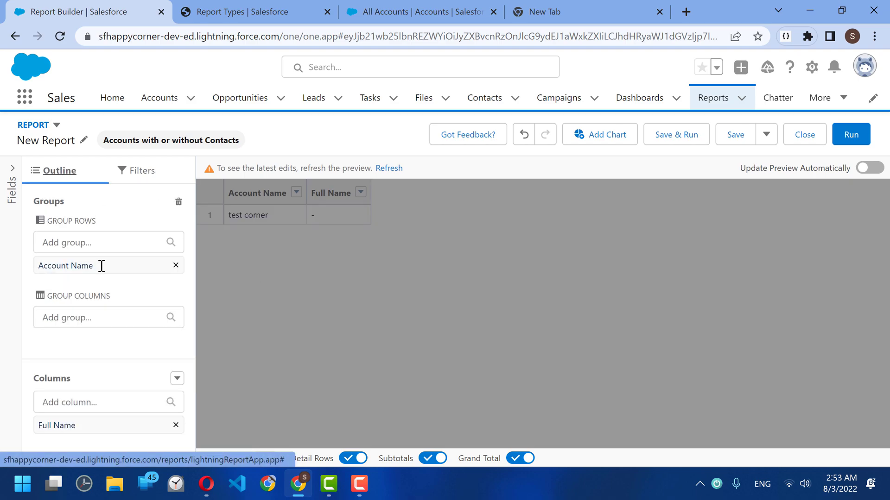
click(100, 401)
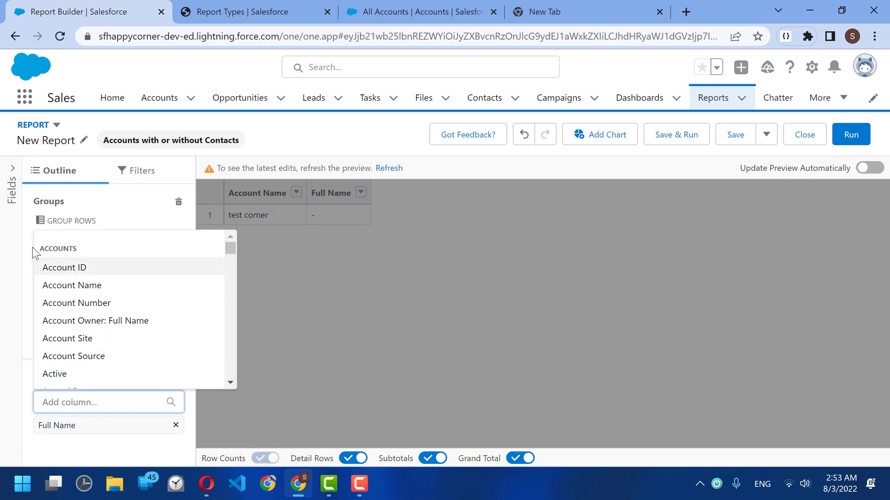
click(13, 194)
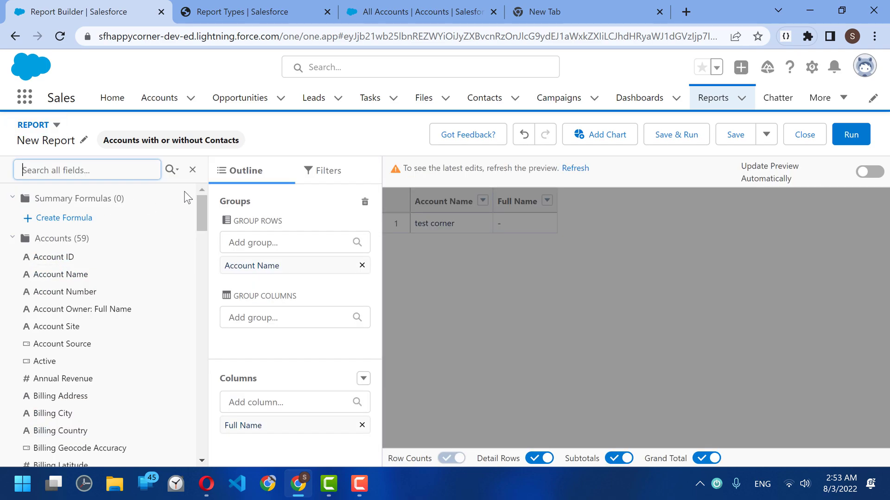
click(191, 170)
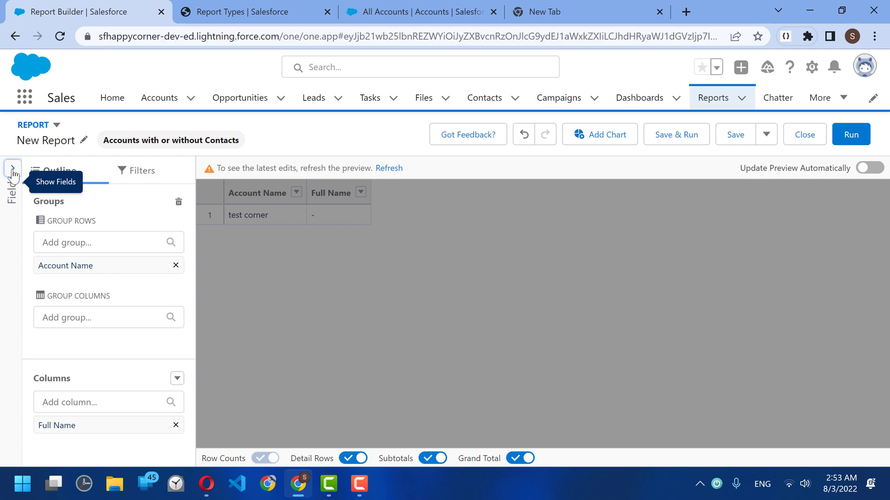
click(13, 170)
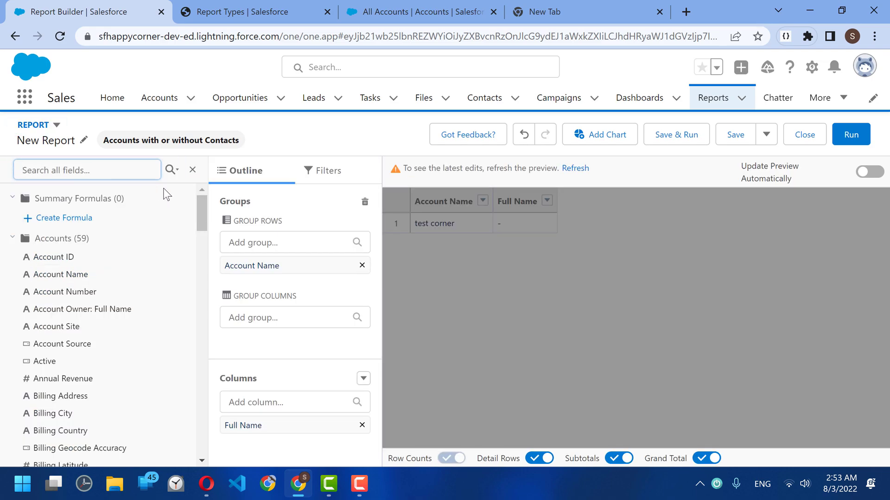
drag(204, 204, 203, 205)
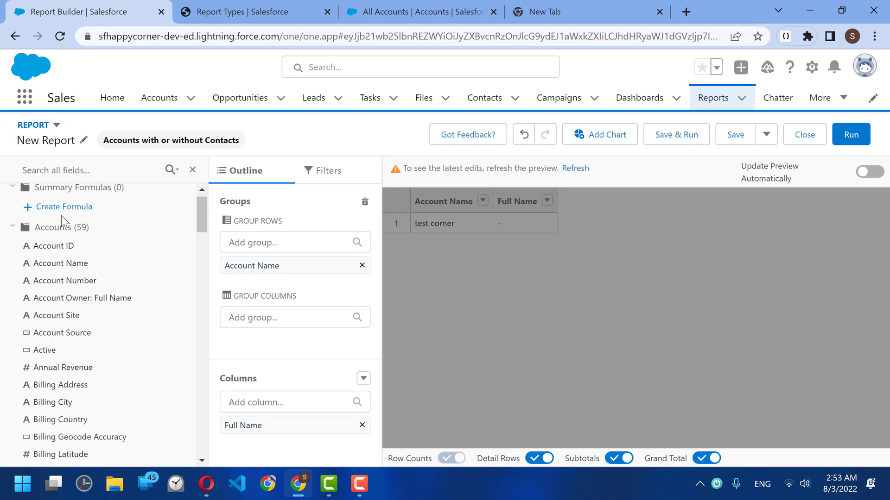
click(13, 227)
click(13, 244)
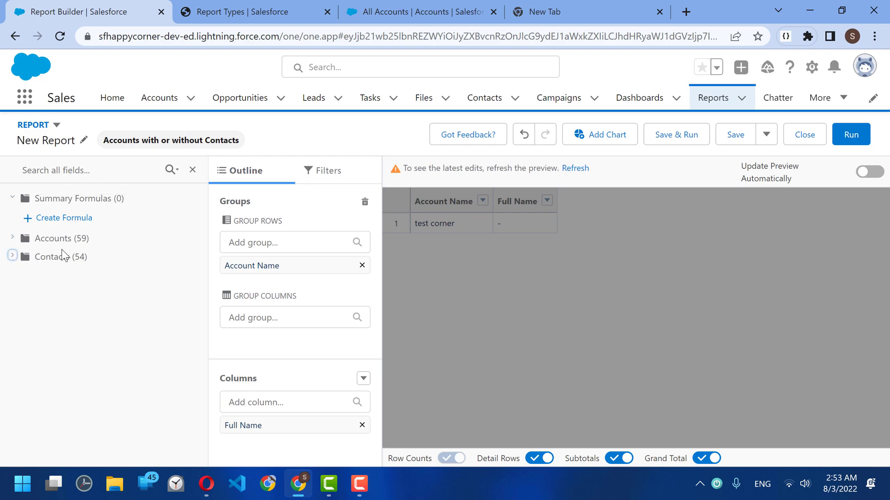
Check the numbers of selected Accounts and Contacts fields in the report type's setup, and return to the report builder
click(227, 11)
double_click(468, 423)
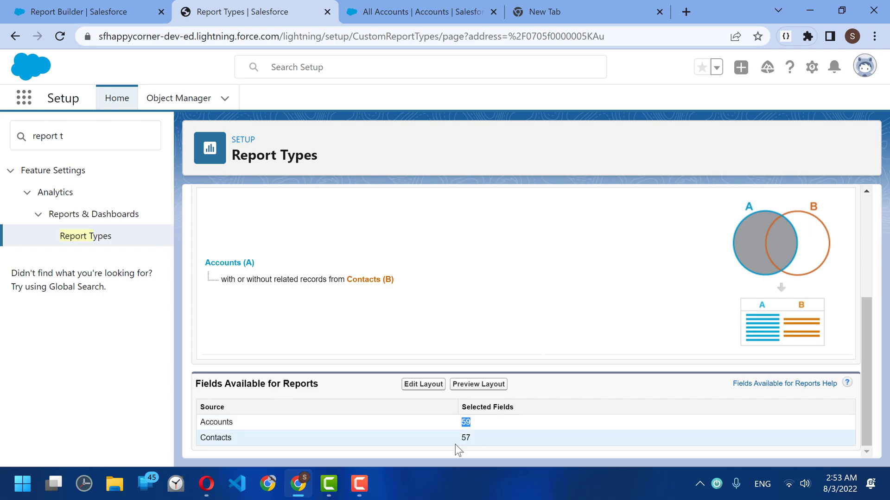
click(450, 441)
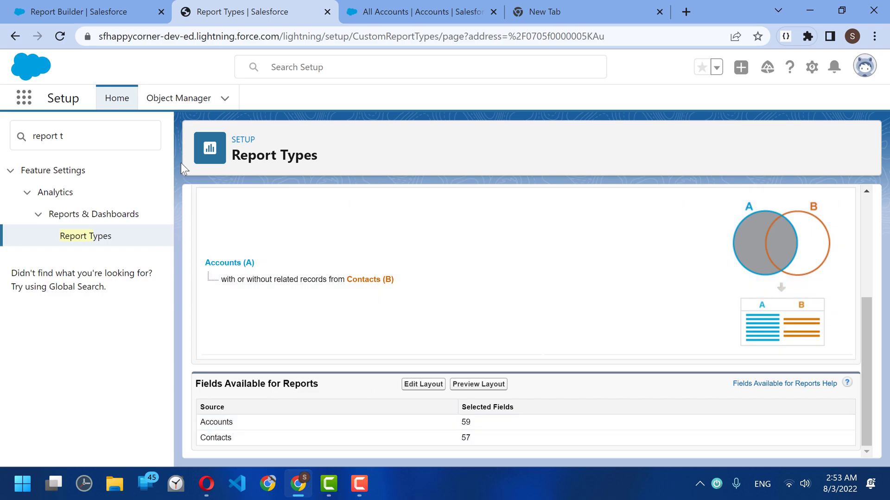
click(81, 8)
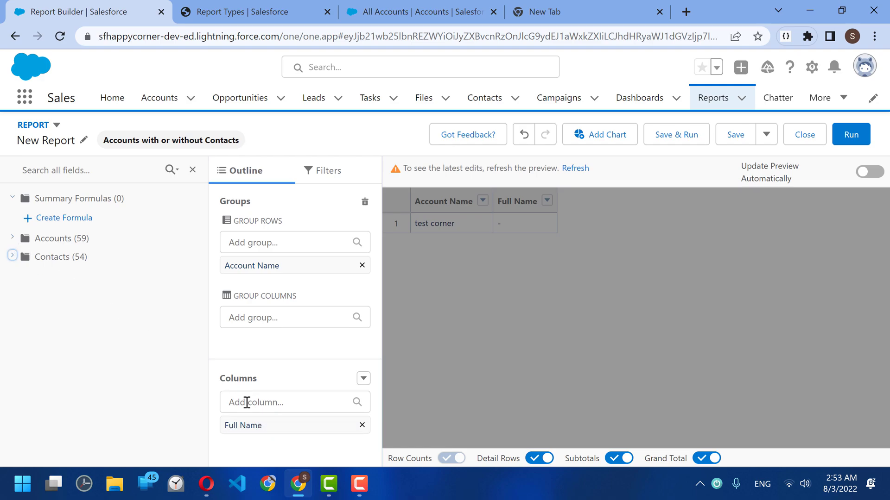
Add the contact field Birthdate as a report column and place it after Full Name
click(12, 256)
drag(65, 331, 252, 424)
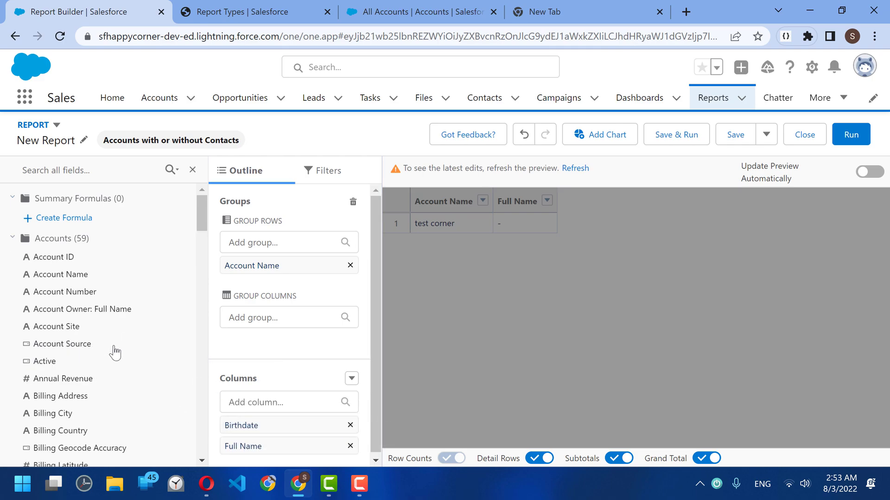
mouse_move(249, 422)
mouse_down()
mouse_move(245, 453)
mouse_move(252, 424)
mouse_up()
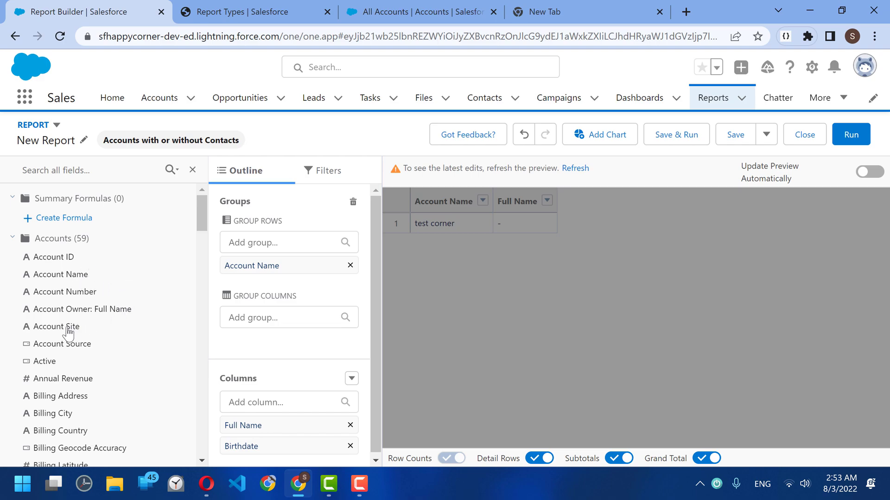
Add the account field Billing City as a report column
click(59, 416)
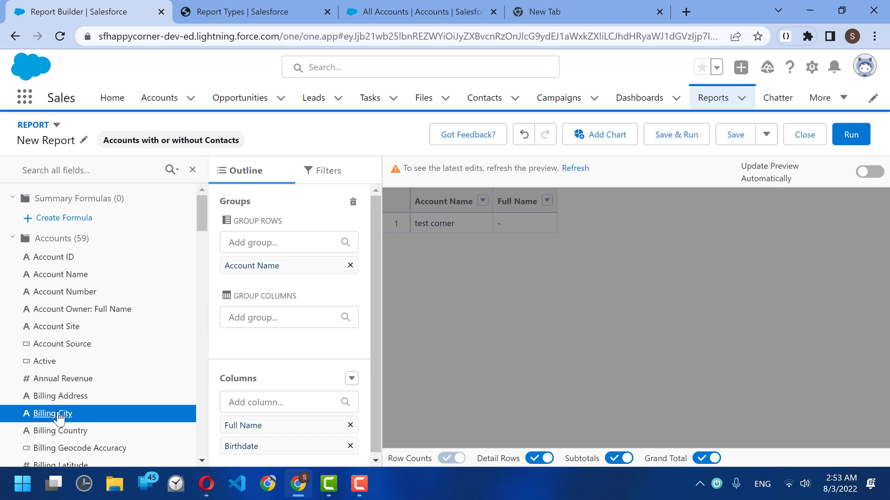
drag(59, 416, 207, 416)
double_click(63, 418)
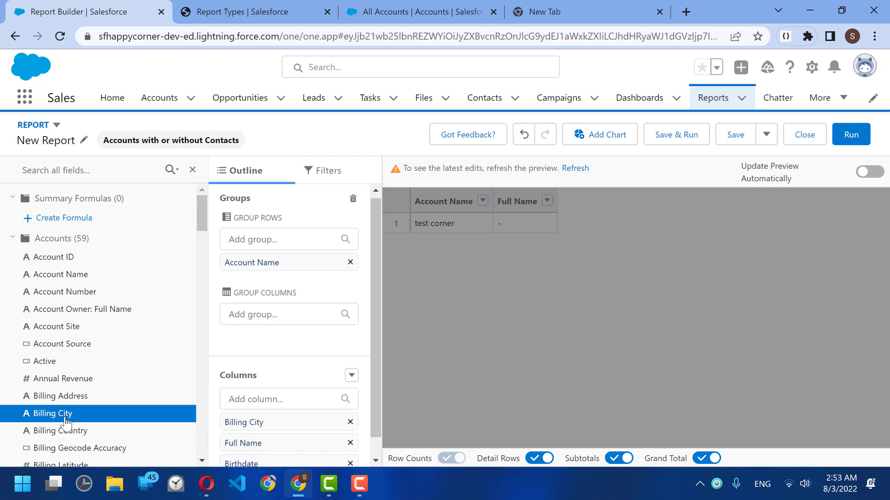
Add the contact fields Email and Mailing City as report columns
scroll(135, 338, down, 20)
scroll(137, 343, up, 4)
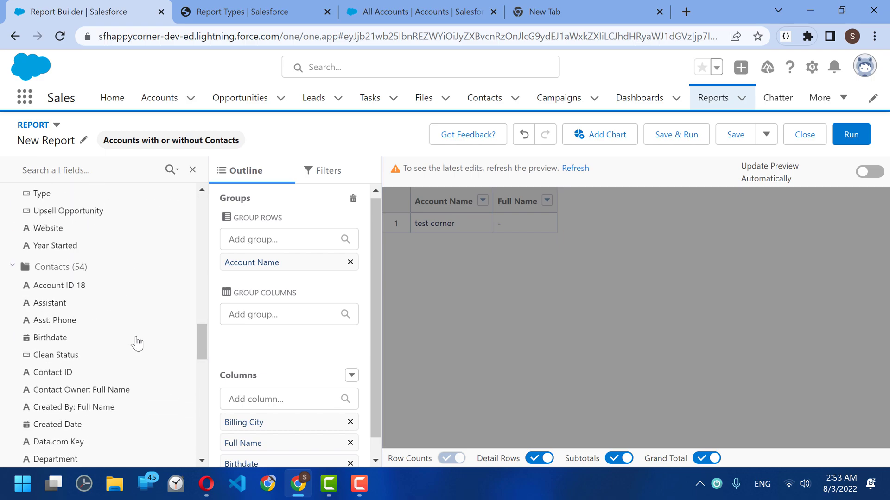
scroll(136, 342, down, 2)
scroll(127, 338, down, 2)
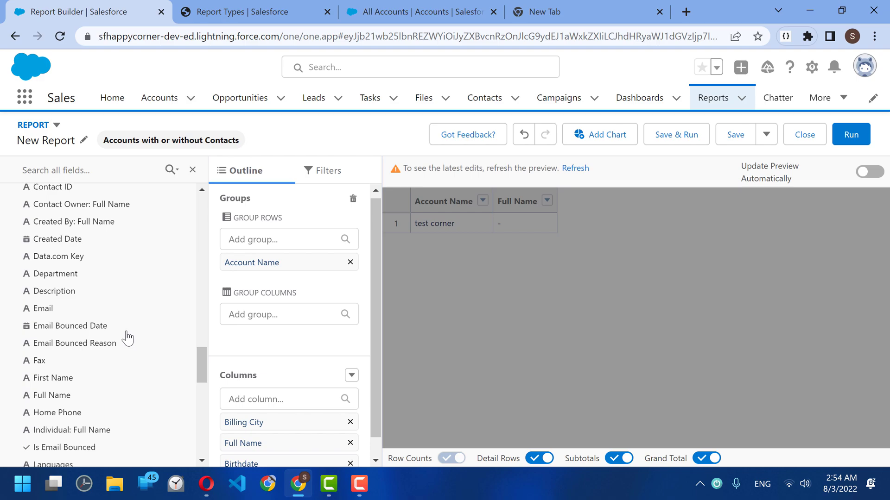
double_click(60, 314)
scroll(108, 329, down, 1)
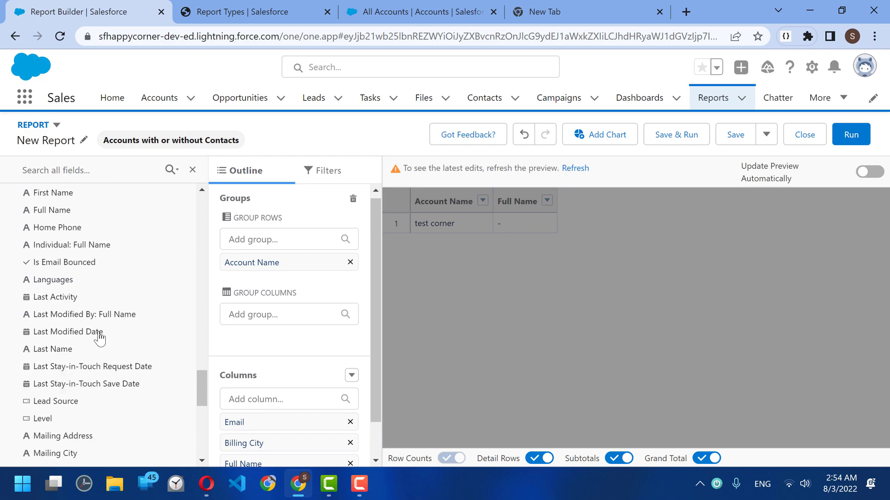
scroll(42, 352, down, 4)
double_click(55, 360)
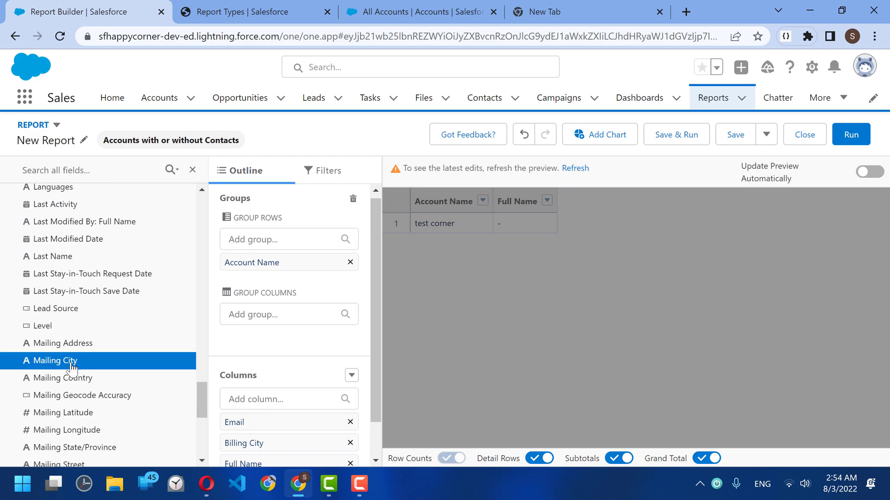
Run the report and turn off its subtotals
click(852, 137)
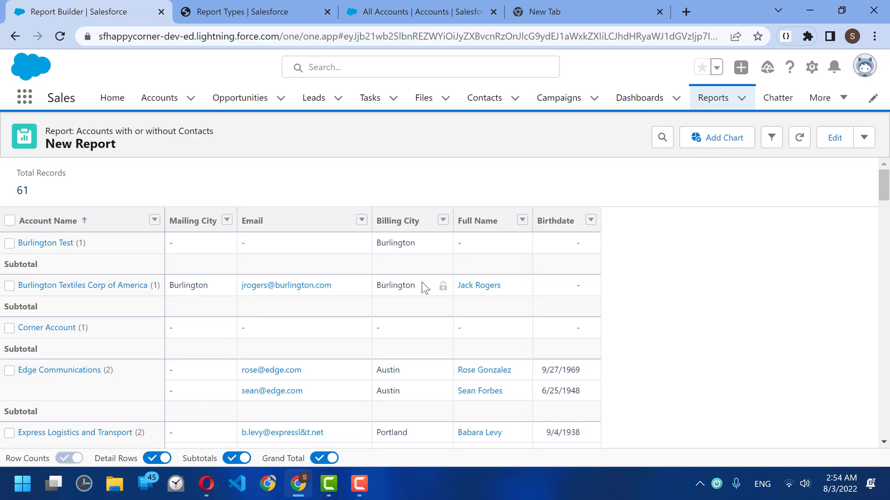
click(236, 459)
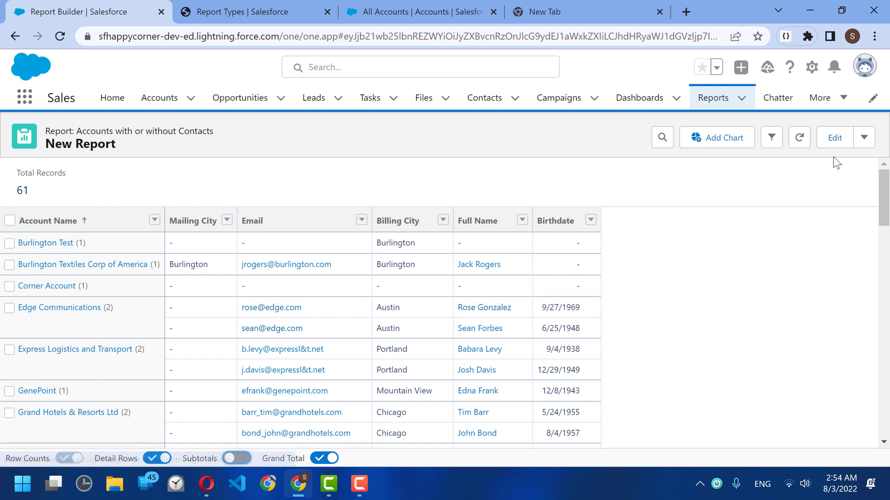
Reorder the report columns to Billing City, Full Name, Email, Mailing City, Birthdate and run the report
click(833, 141)
scroll(186, 354, down, 1)
scroll(185, 354, down, 5)
scroll(277, 366, down, 2)
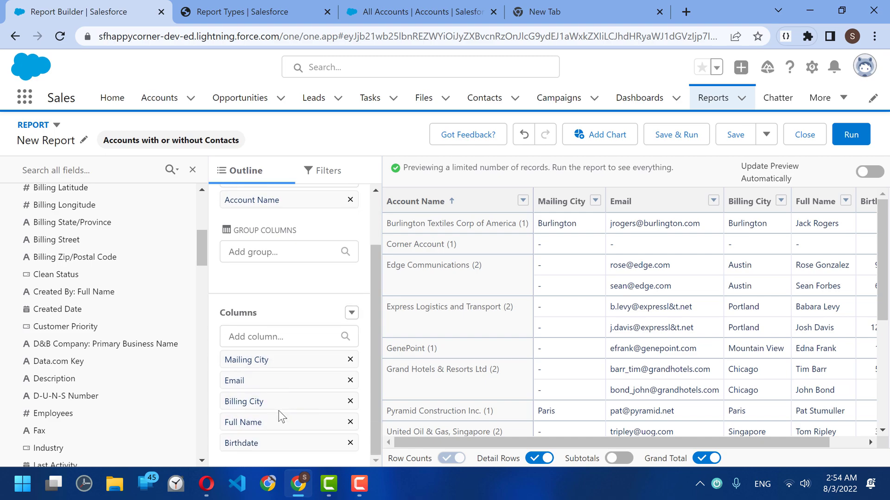
drag(277, 402, 256, 380)
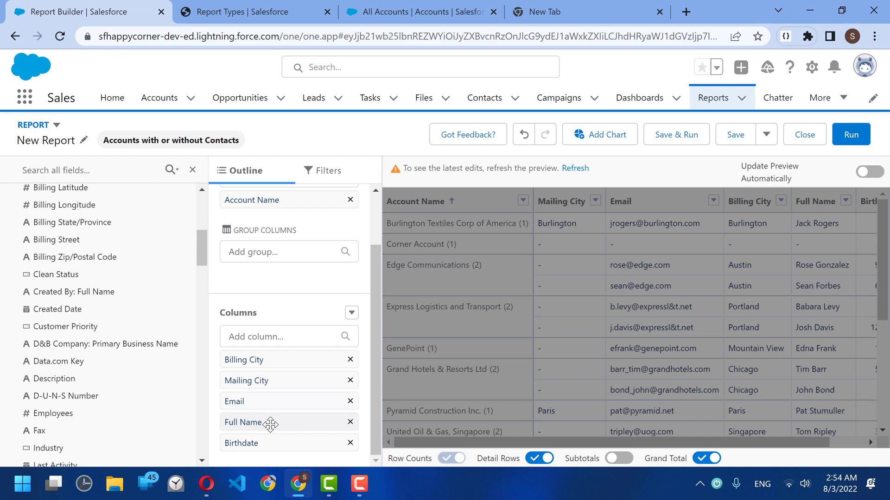
drag(272, 422, 272, 391)
drag(269, 440, 271, 402)
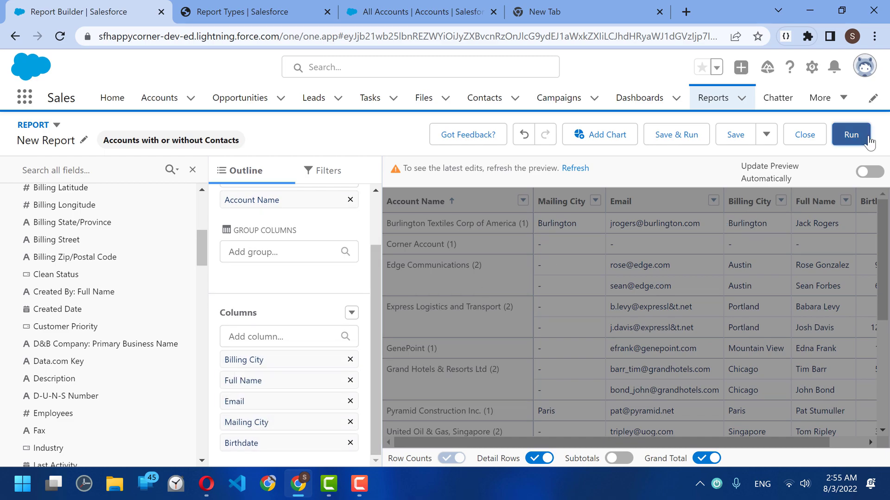
click(851, 134)
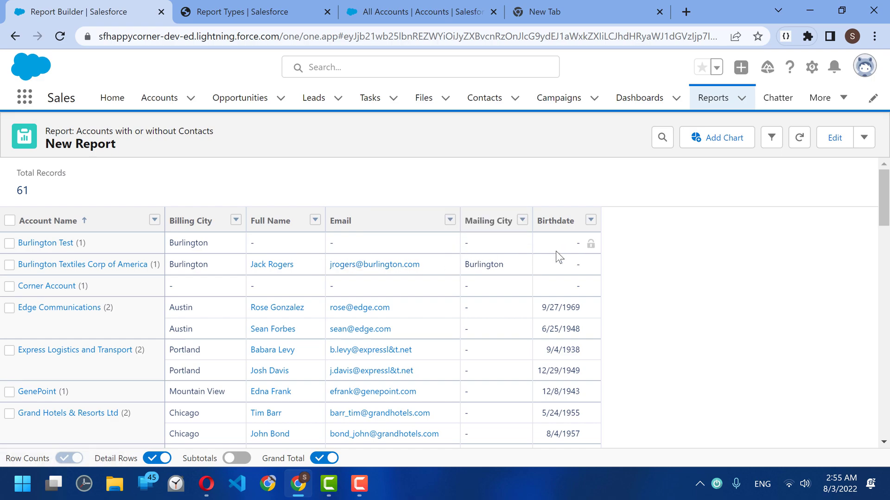
Search the report results for "test co" to locate the test corner account
scroll(561, 324, down, 4)
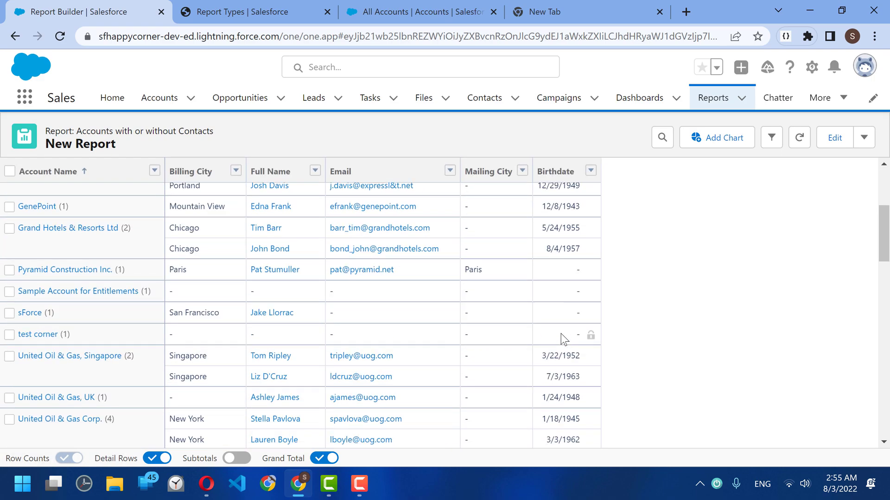
key(ctrl+f)
text(test co)
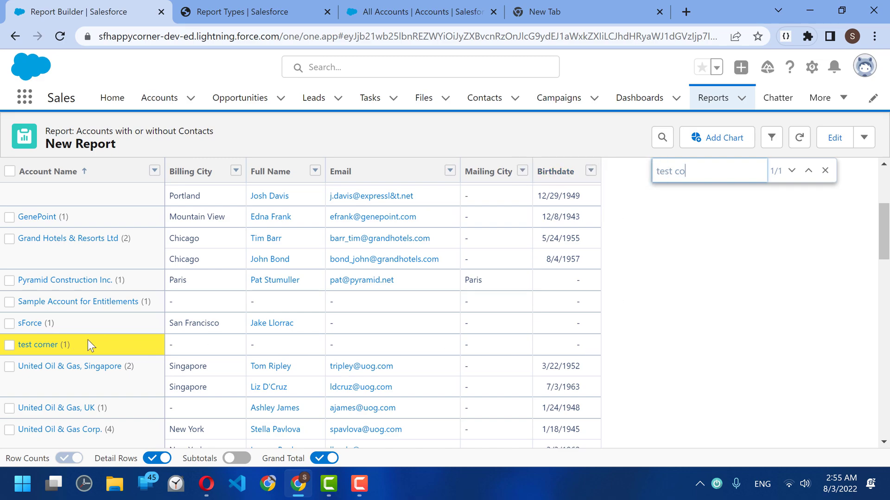
Save the report with the name "Accounts with or without Contacts" in the Private Reports folder
click(863, 138)
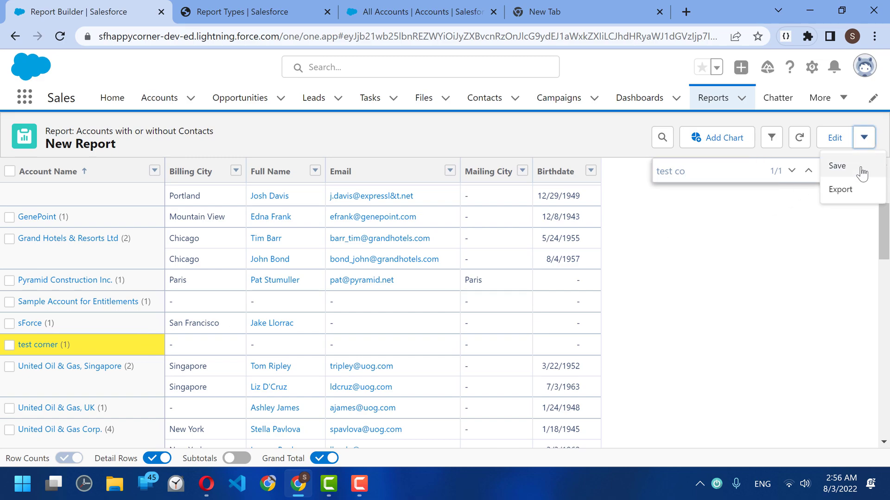
click(841, 171)
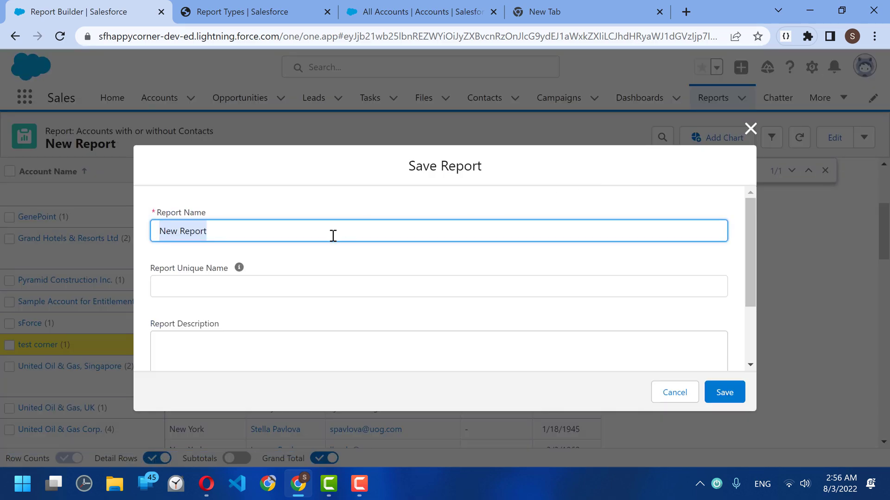
text(Accounts with)
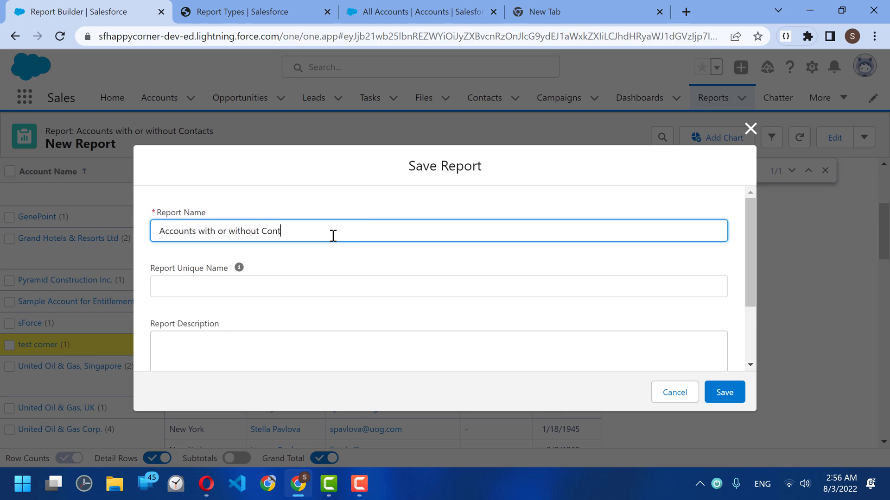
key(Tab)
scroll(683, 346, down, 2)
click(724, 394)
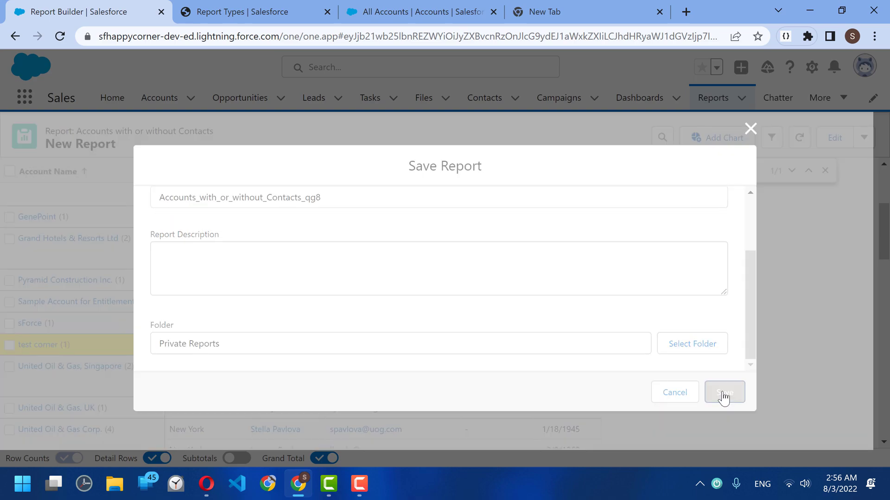
In Setup's Object Manager, find the Contact object and open its fields and relationships
click(264, 7)
key(F10)
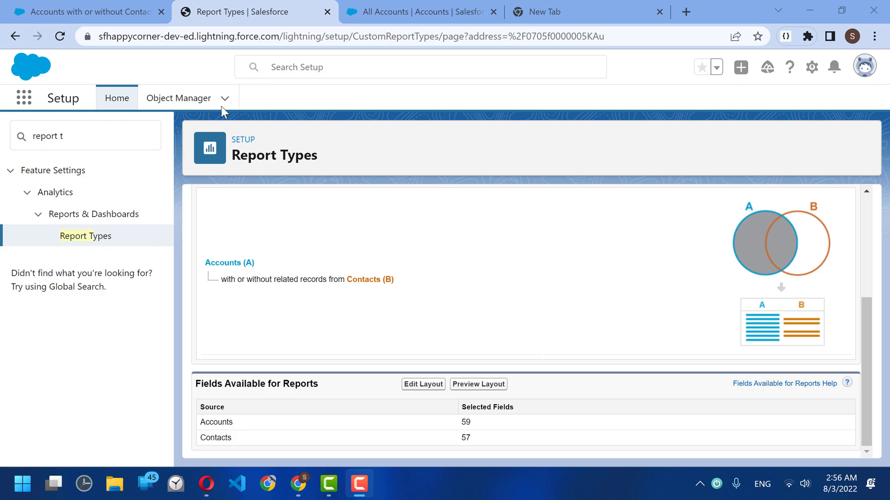
click(180, 105)
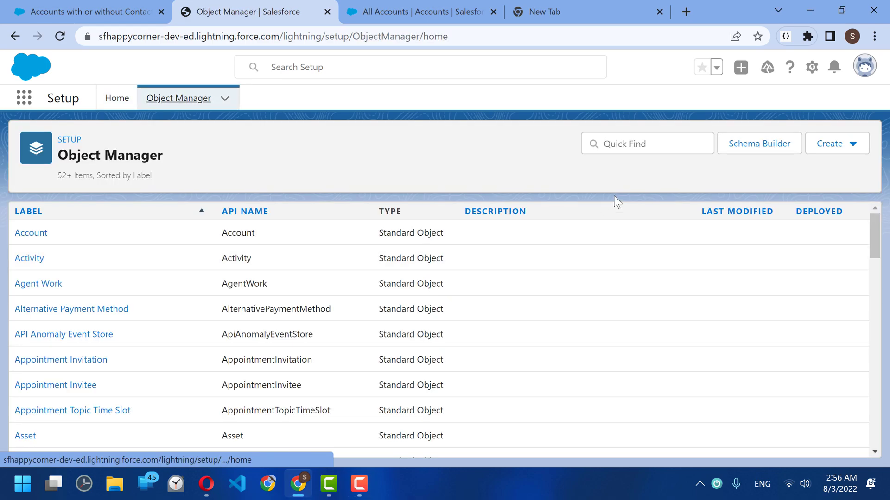
click(667, 149)
text(contact)
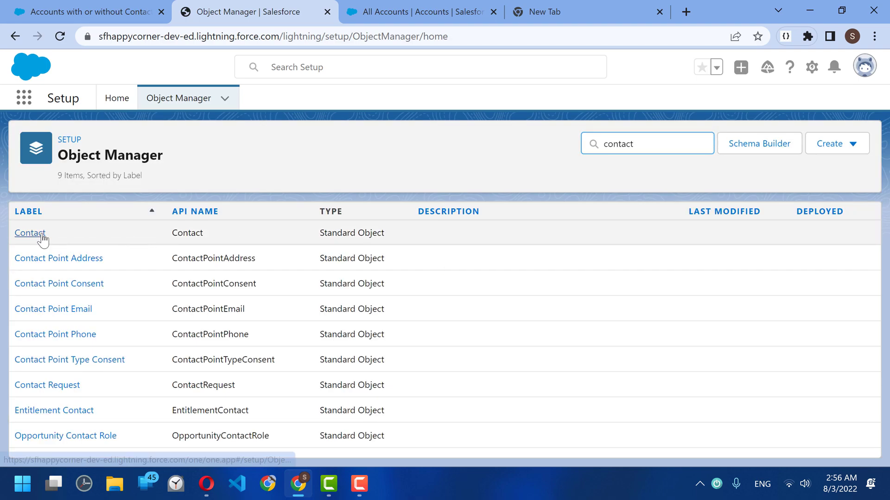
click(43, 240)
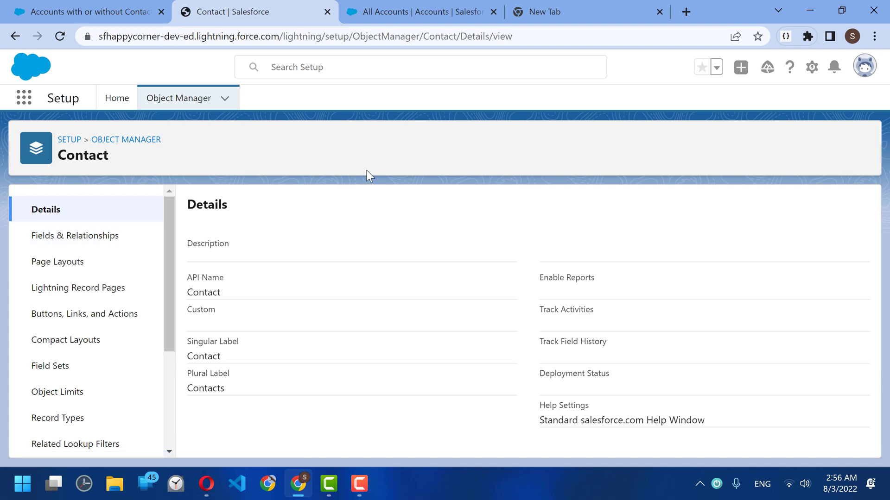
click(88, 243)
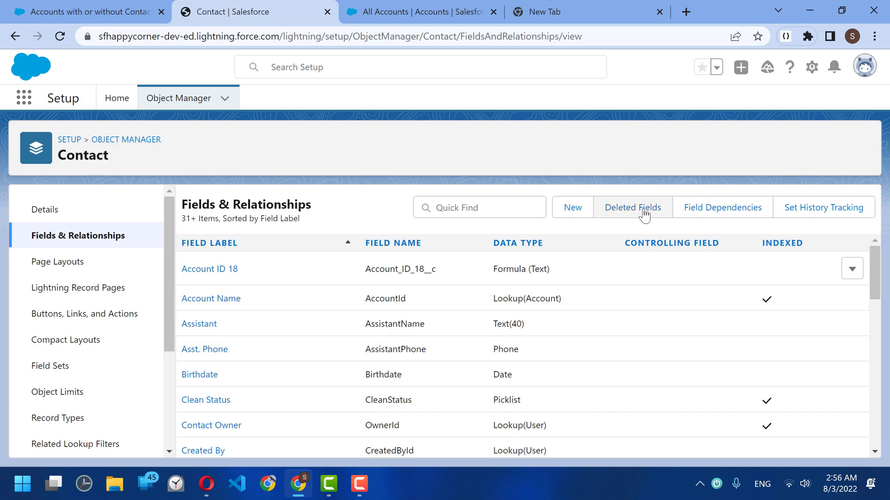
Create a new Formula field on Contact labelled "Power of 1" with the field name Power_of_1
click(578, 207)
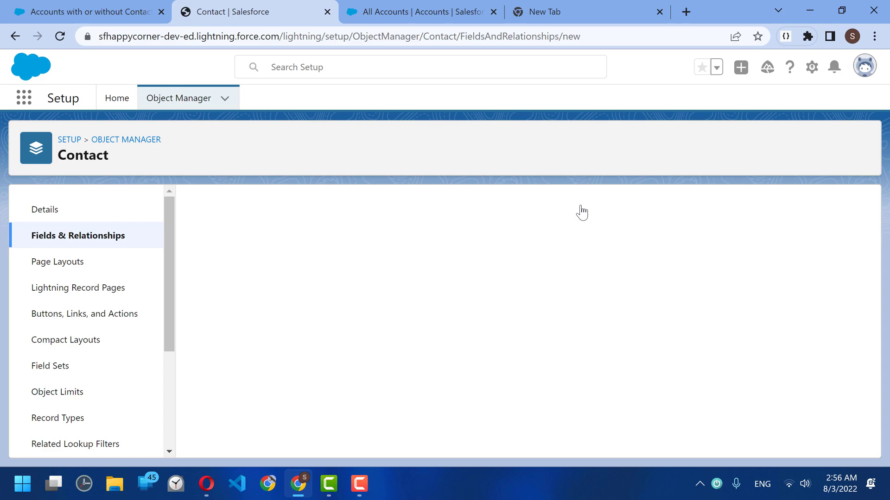
click(210, 415)
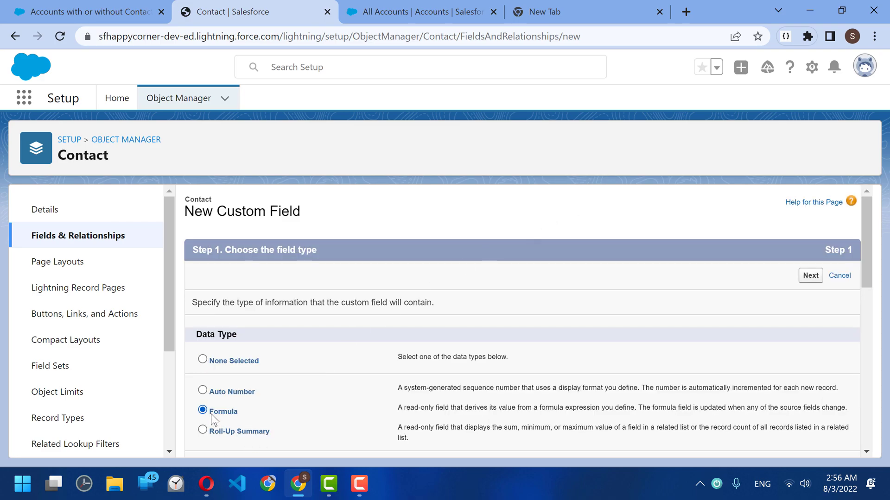
click(810, 275)
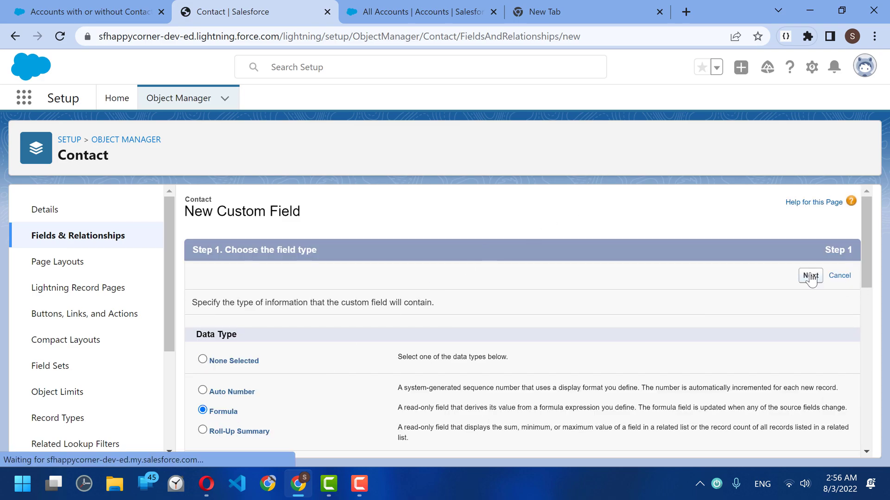
click(371, 308)
text(Power of 1)
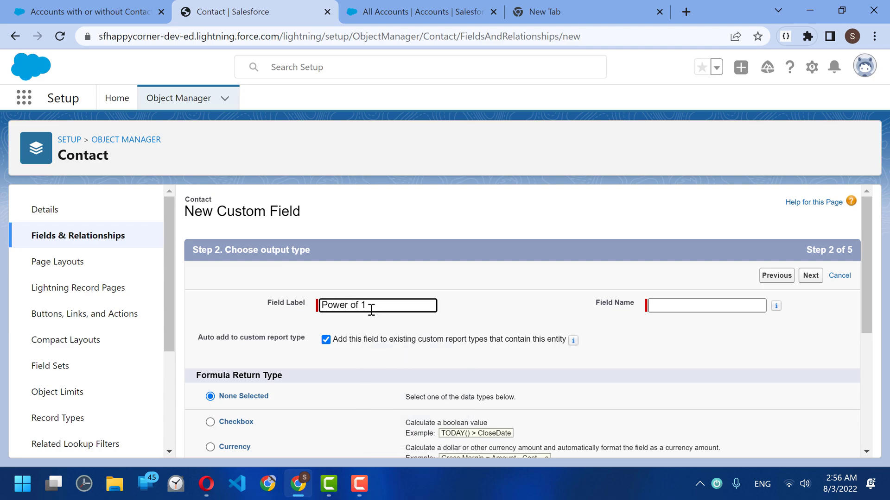
key(Tab)
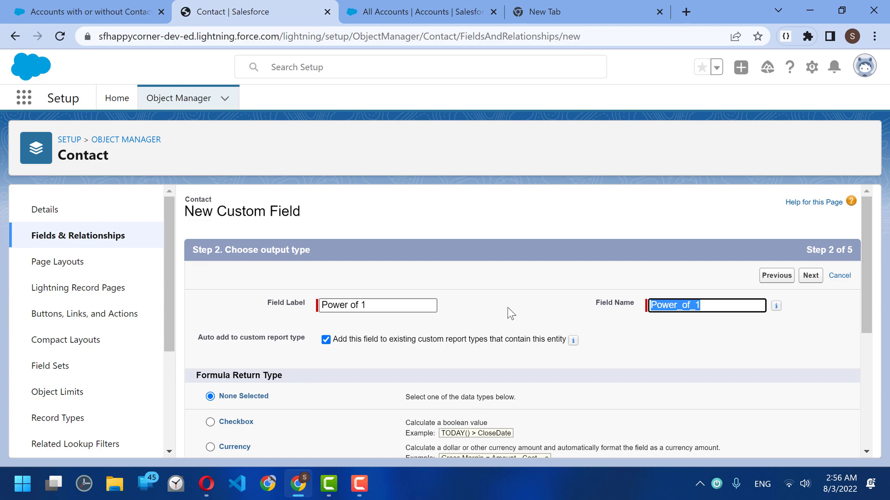
drag(395, 307, 312, 311)
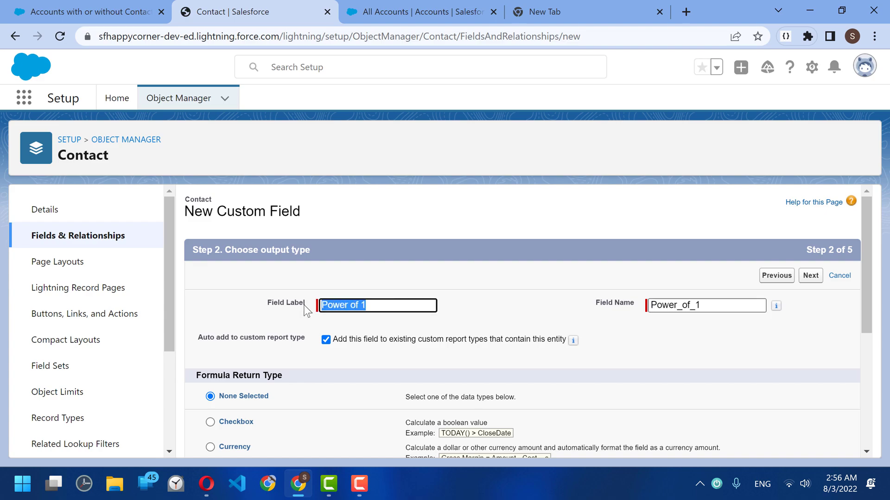
click(354, 277)
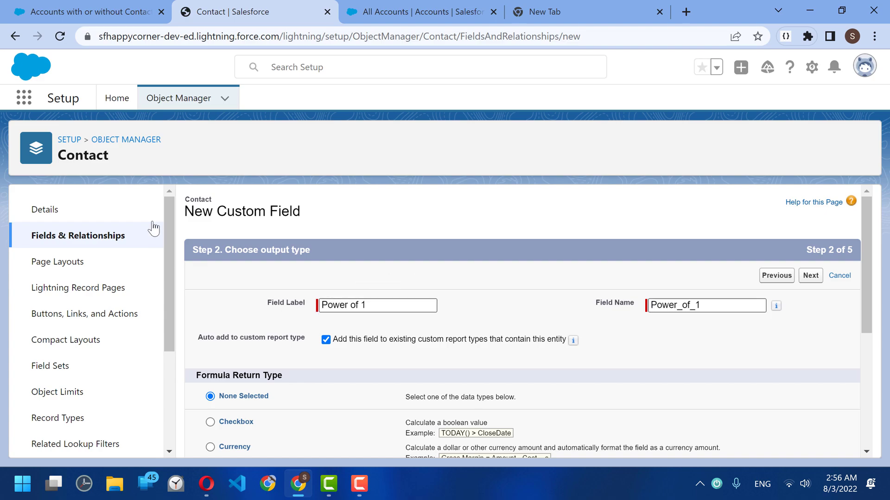
drag(71, 159, 104, 161)
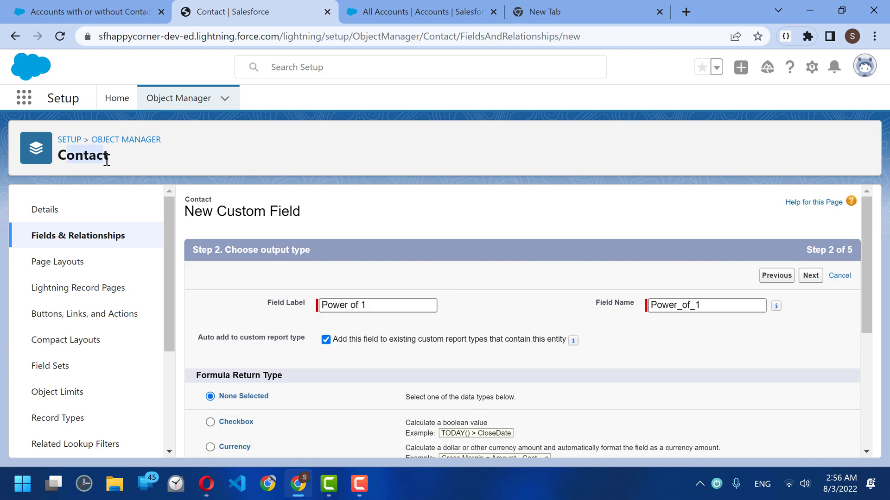
Set the formula's return type to Number with 0 decimal places and continue to the formula editor
scroll(368, 215, down, 2)
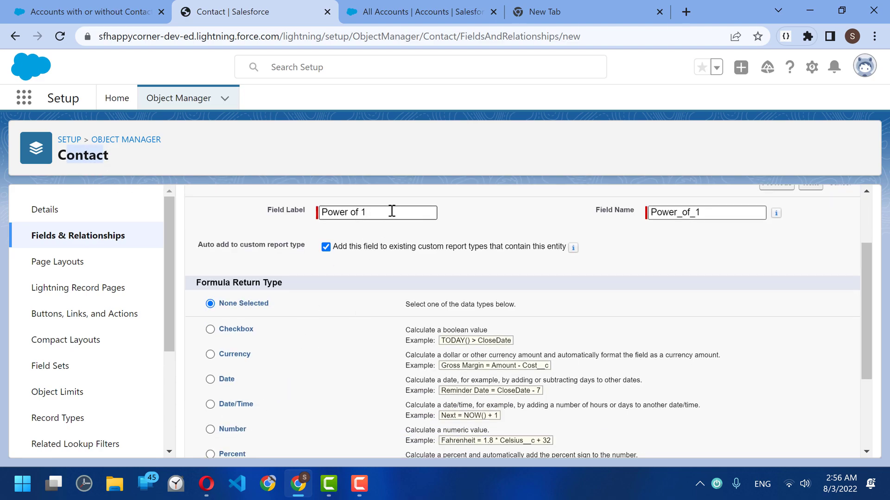
scroll(342, 368, down, 2)
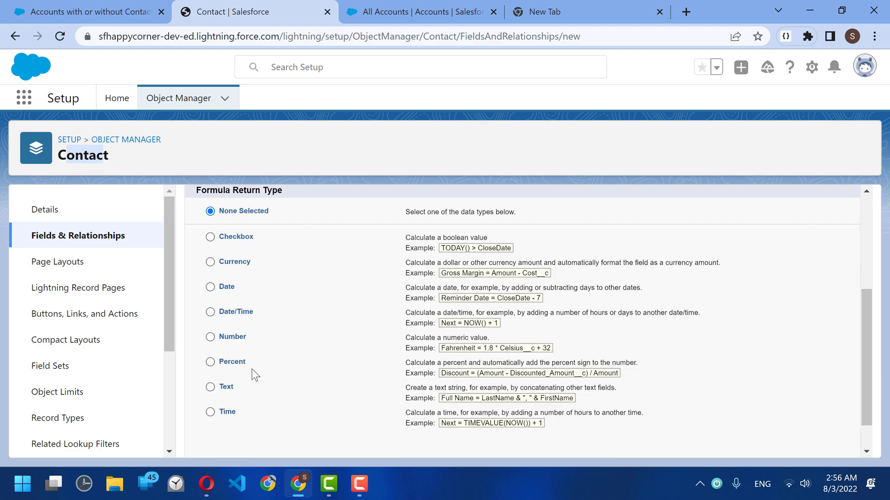
click(234, 337)
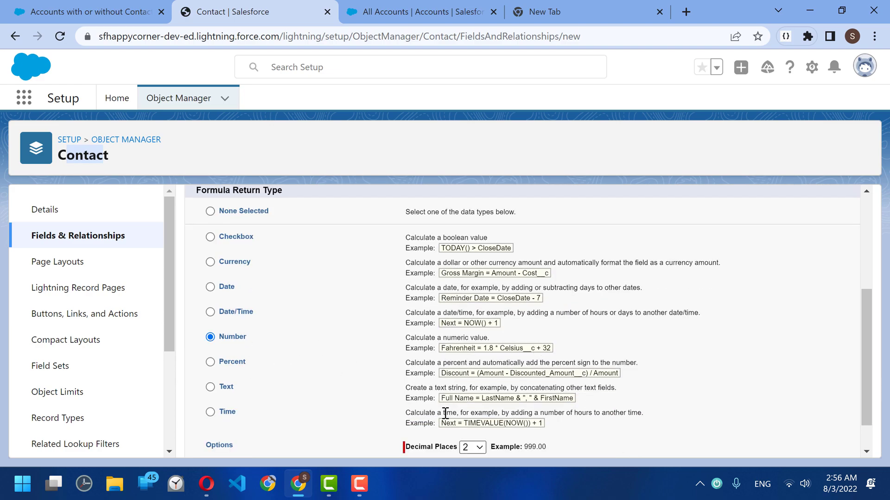
click(472, 447)
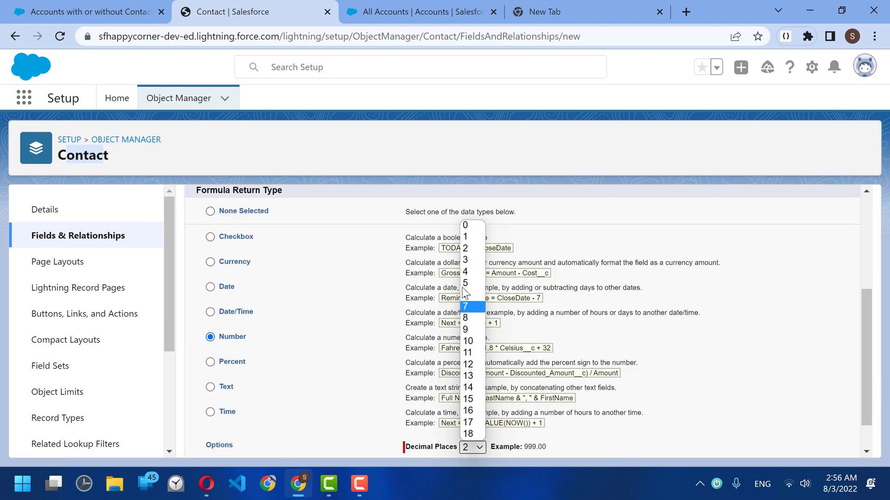
click(472, 226)
scroll(751, 363, up, 6)
click(811, 276)
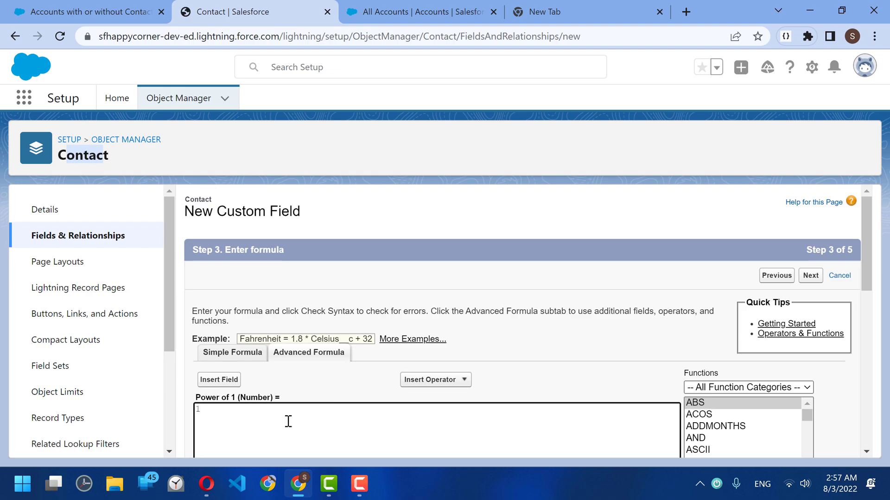
Enter 1 as the formula for Power of 1 and continue to field-level security
key(ctrl+plus)
key(ctrl+plus)
scroll(328, 403, down, 3)
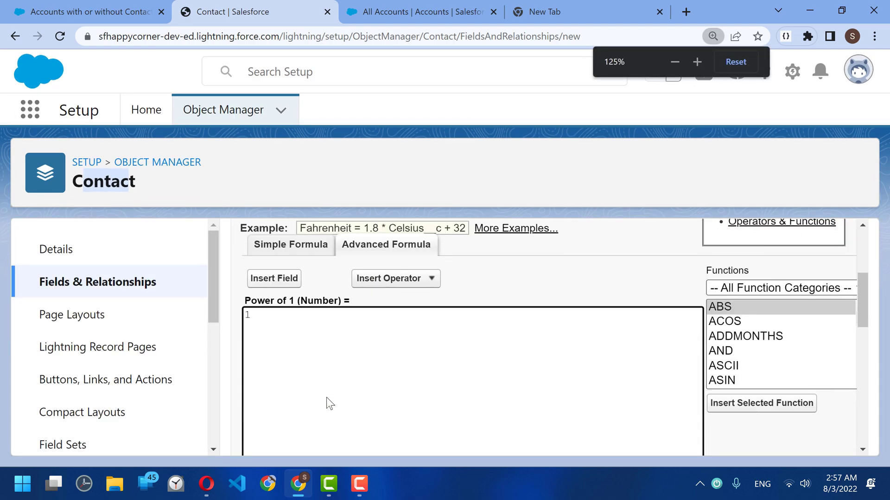
key(ctrl+a)
click(472, 346)
scroll(657, 432, up, 2)
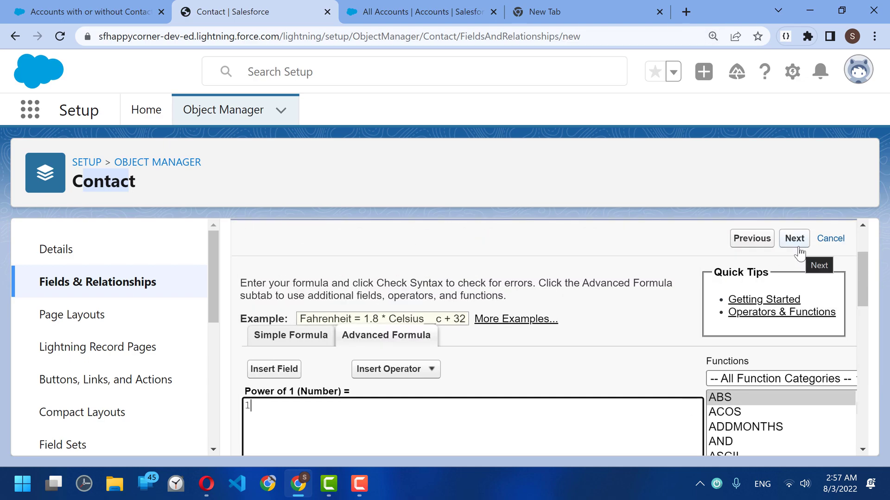
click(794, 239)
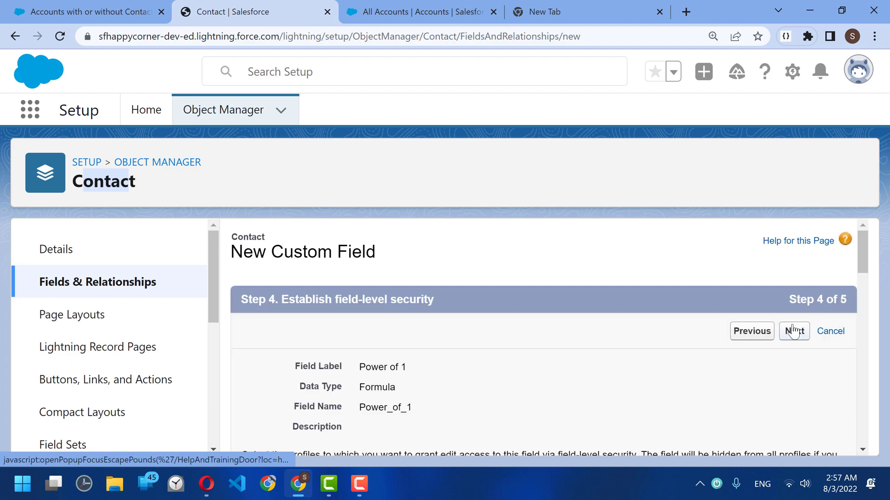
Make the Power of 1 field visible to all profiles and continue to the page layouts
key(ctrl+minus)
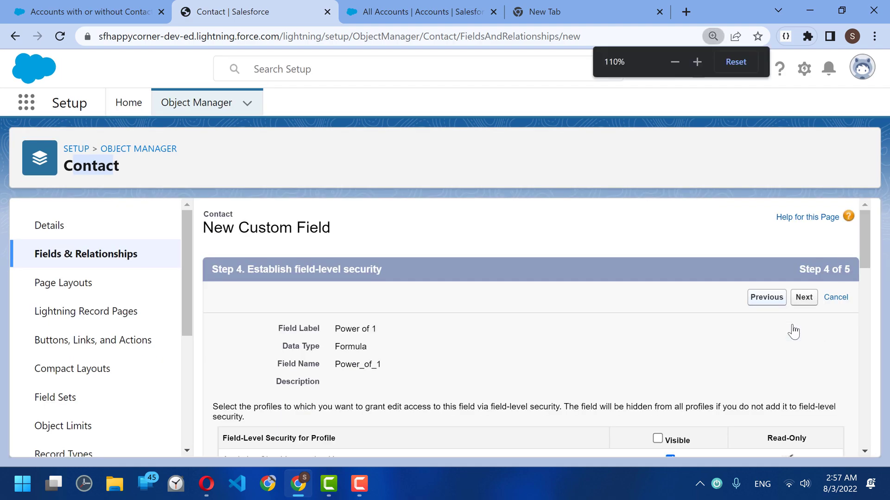
click(657, 439)
click(802, 300)
Leave the Power of 1 field off all page layouts, save it, and return to the Accounts with or without Contacts report
scroll(281, 347, down, 2)
click(230, 364)
scroll(806, 299, up, 2)
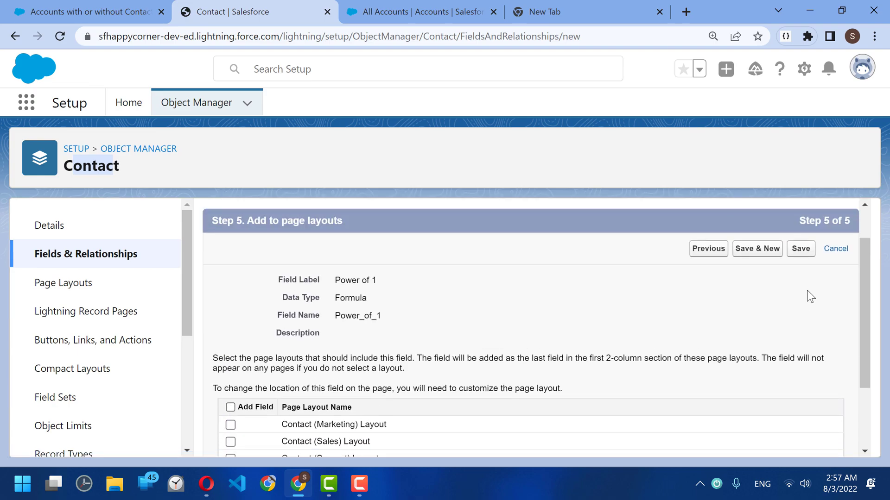
click(801, 298)
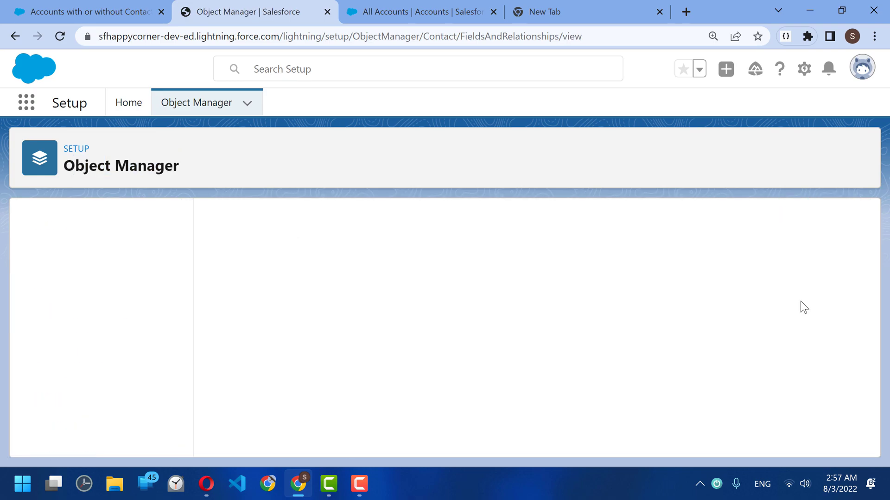
click(73, 7)
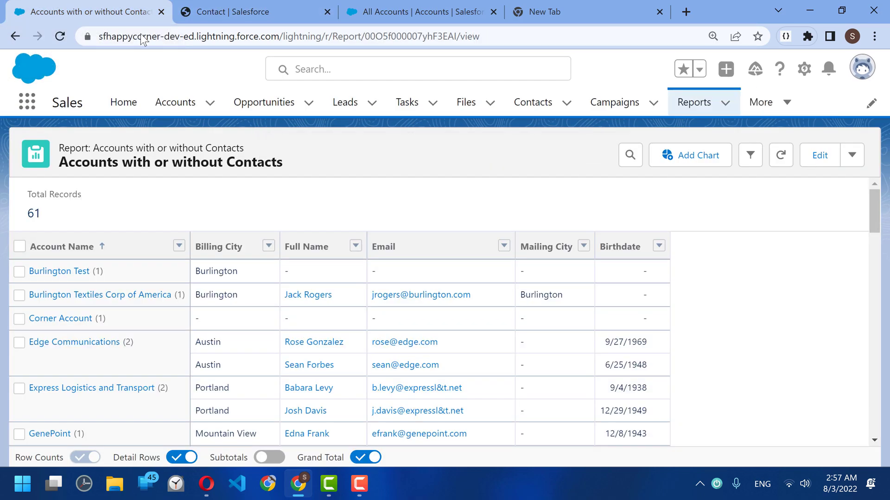
Add the Power of 1 field as a column in the Accounts with or without Contacts report and run it
click(59, 40)
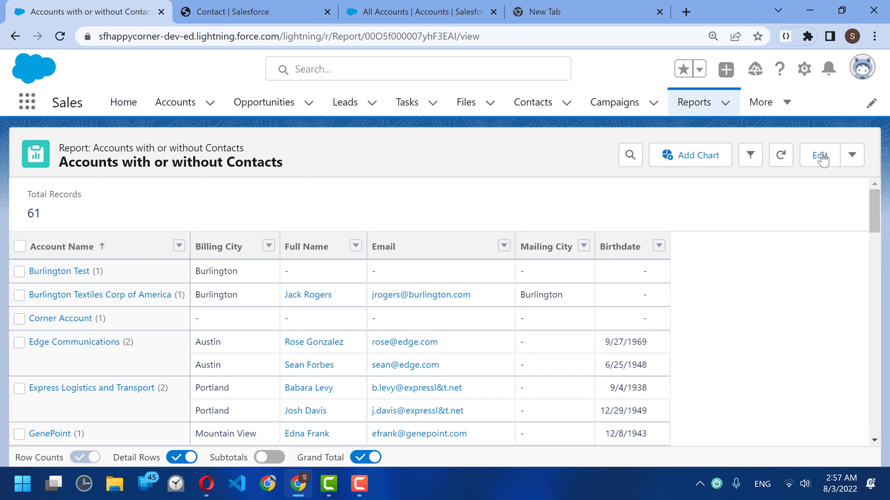
click(821, 157)
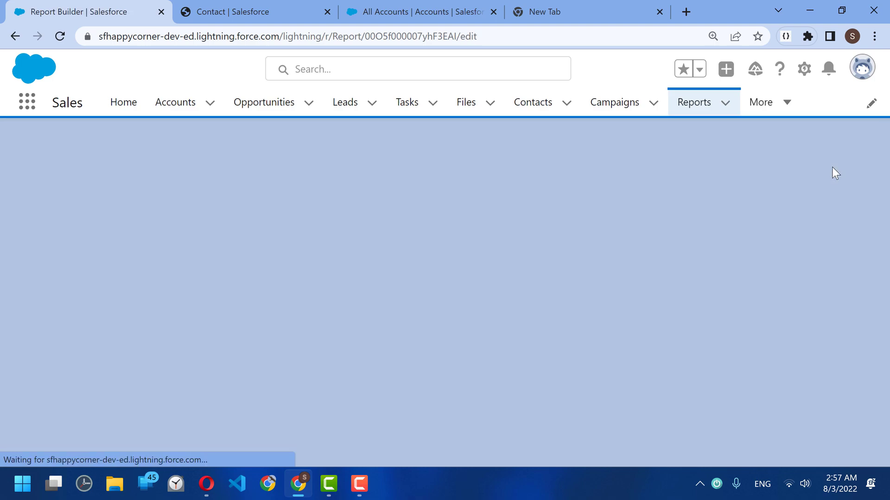
scroll(157, 298, down, 3)
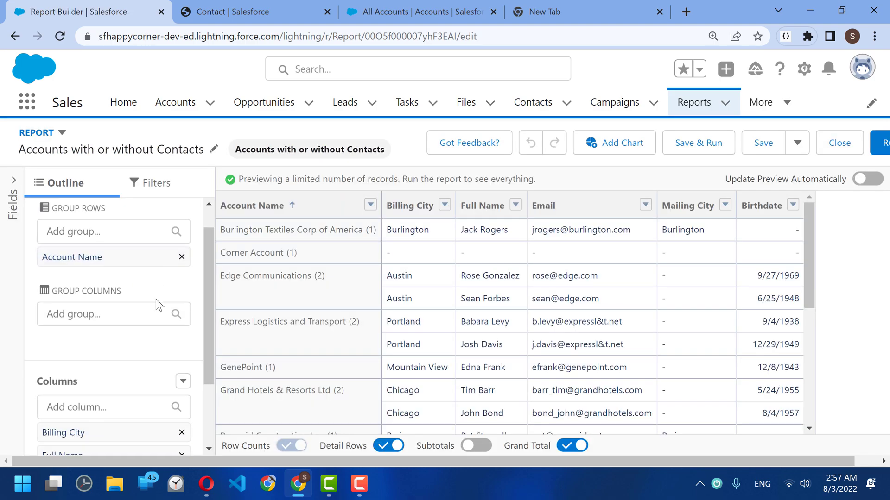
click(109, 314)
text(pow)
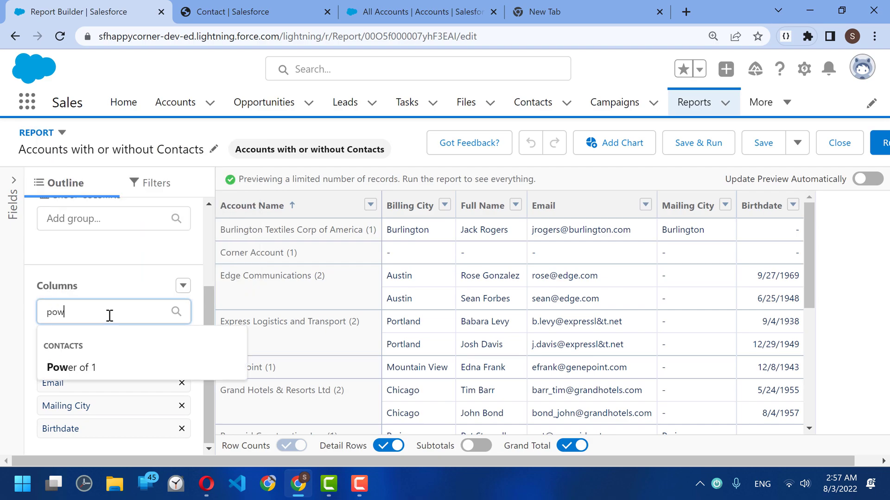
click(93, 371)
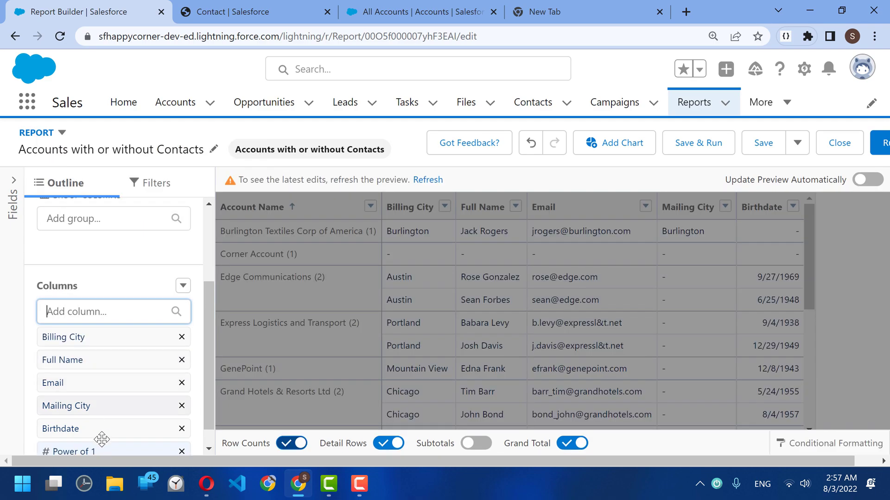
click(885, 147)
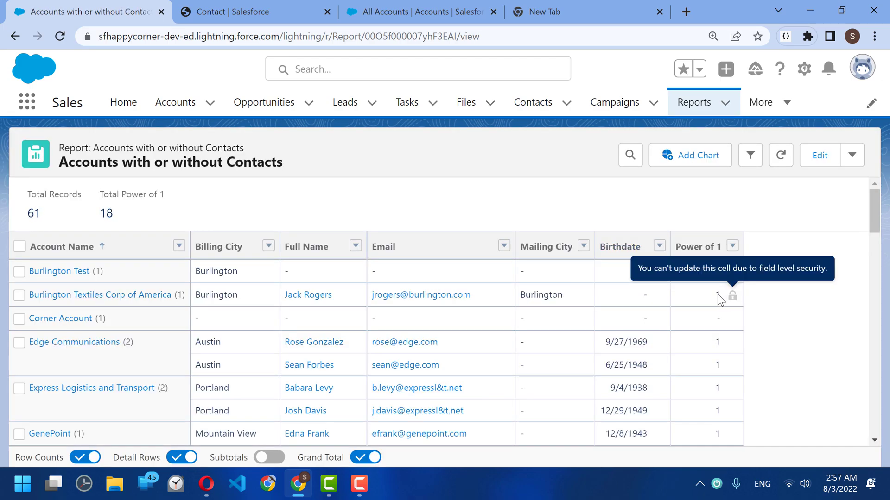
Examine the Power of 1 column's values for accounts with and without contacts
click(719, 294)
double_click(724, 323)
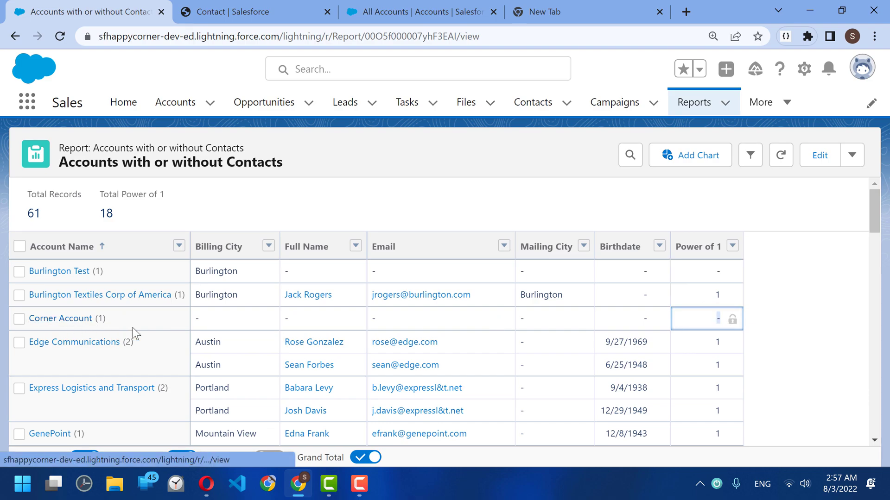
double_click(713, 322)
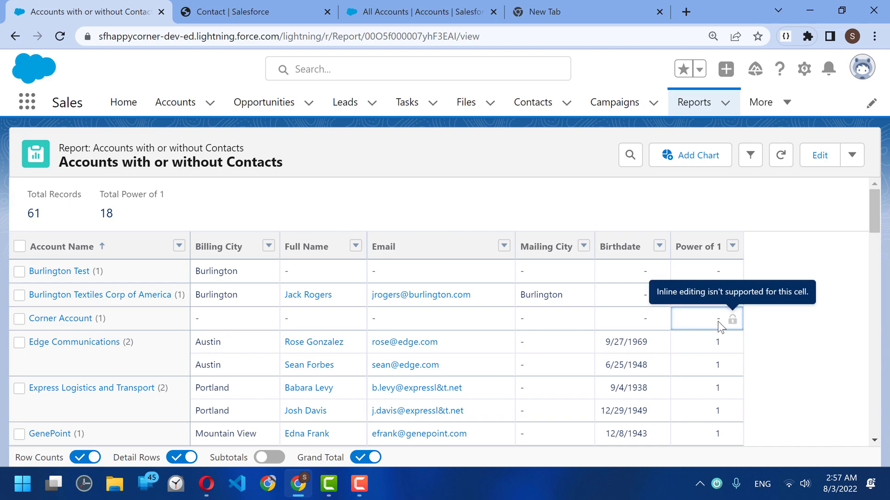
scroll(704, 388, down, 10)
scroll(707, 399, up, 10)
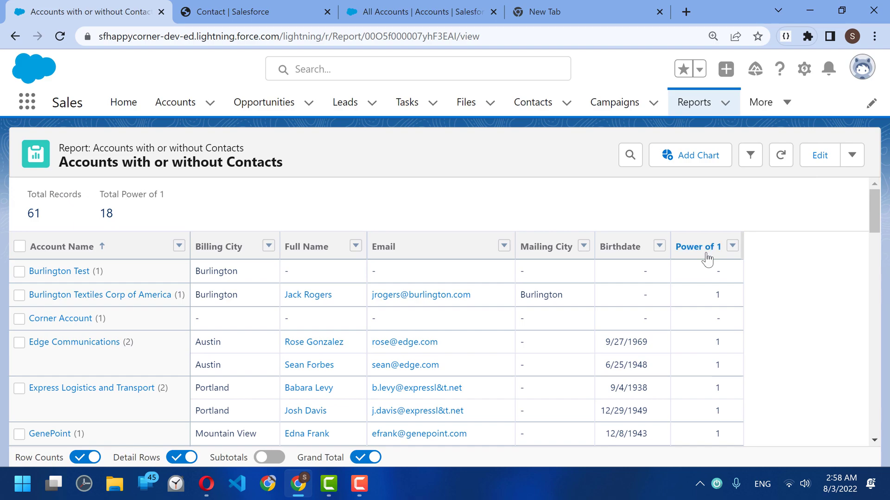
Edit the report and start a summary formula column named # Contacts with 0 decimal places
click(818, 155)
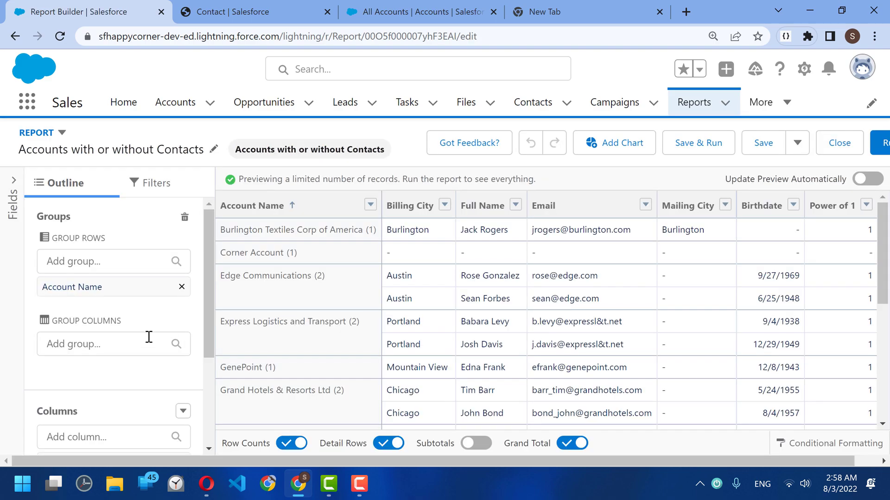
scroll(149, 337, down, 3)
click(184, 263)
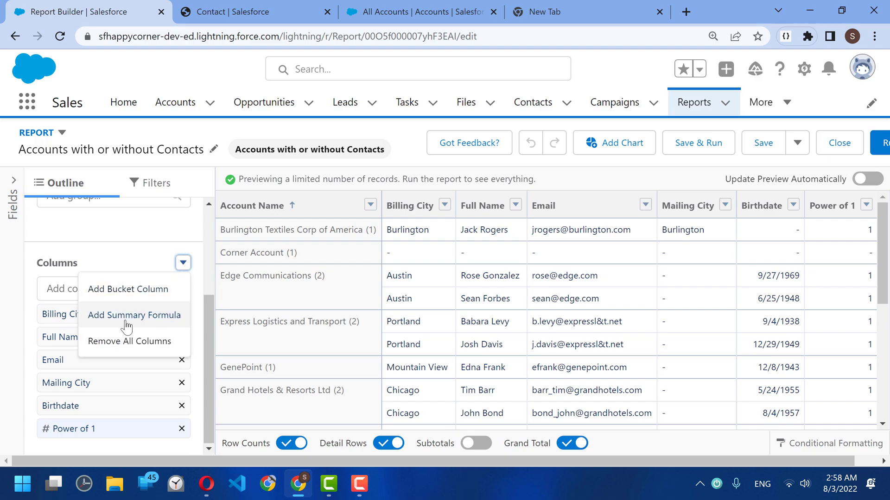
click(151, 315)
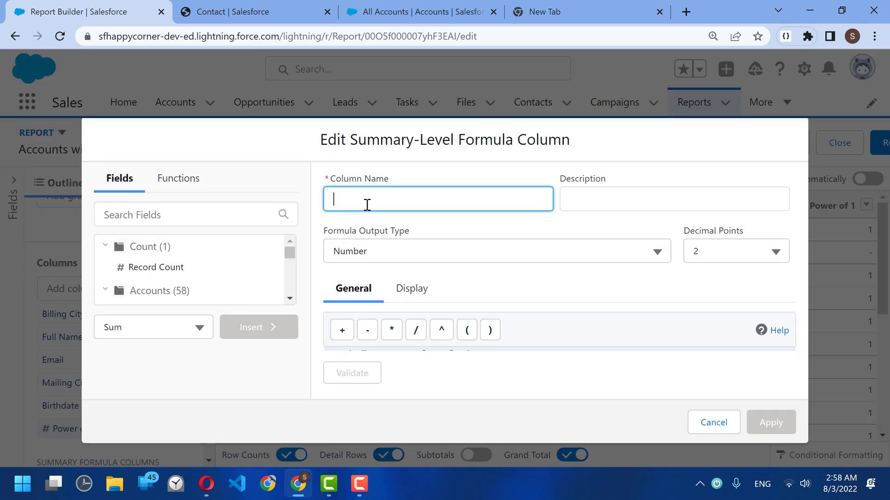
key(ctrl+minus)
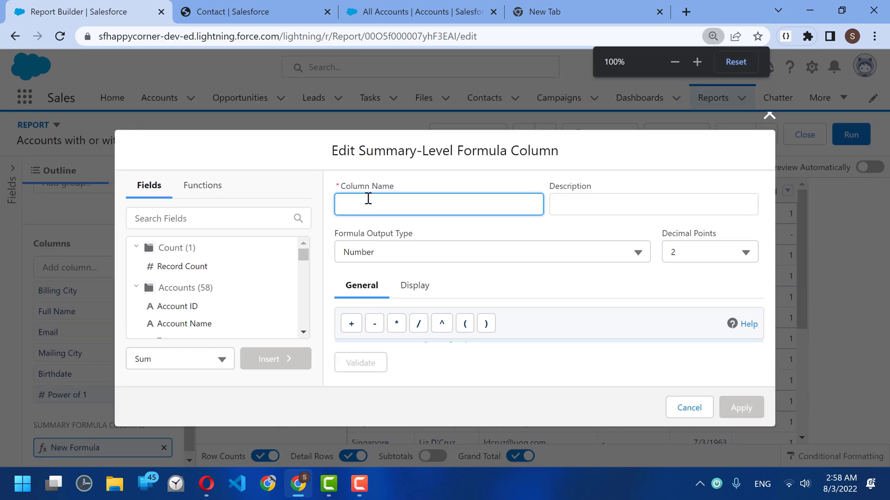
text(# Contacts)
key(Tab)
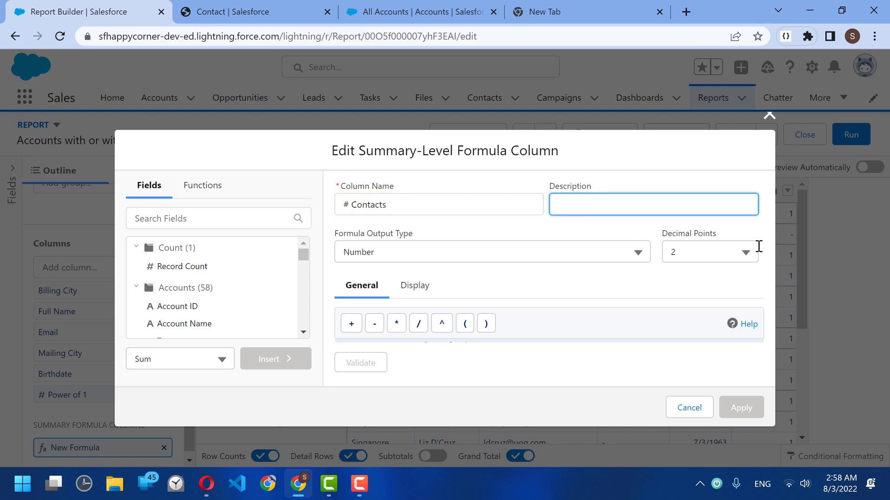
click(741, 254)
click(721, 282)
Find the Power of 1 field and insert its Sum into the # Contacts formula
key(ctrl+minus)
key(ctrl+minus)
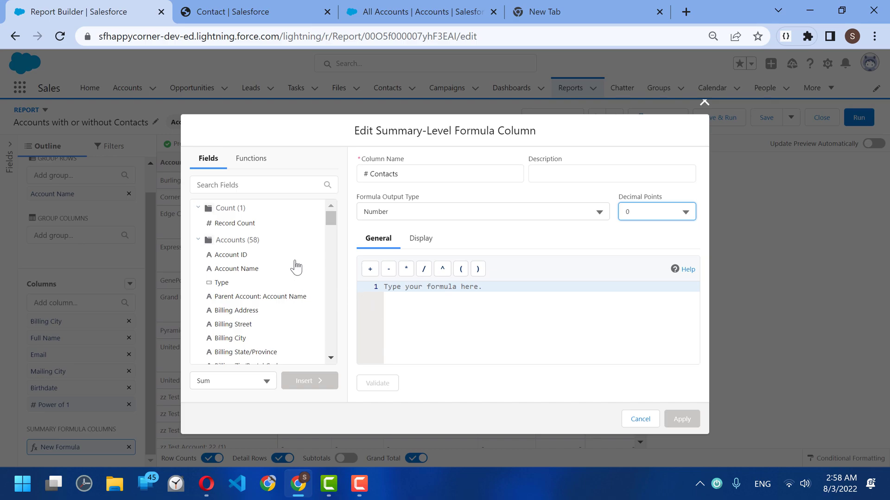
click(251, 193)
text(power)
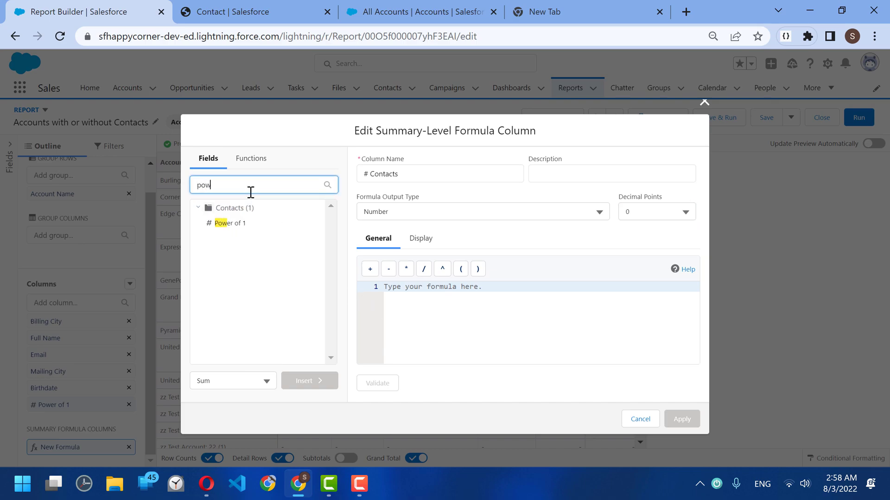
click(241, 228)
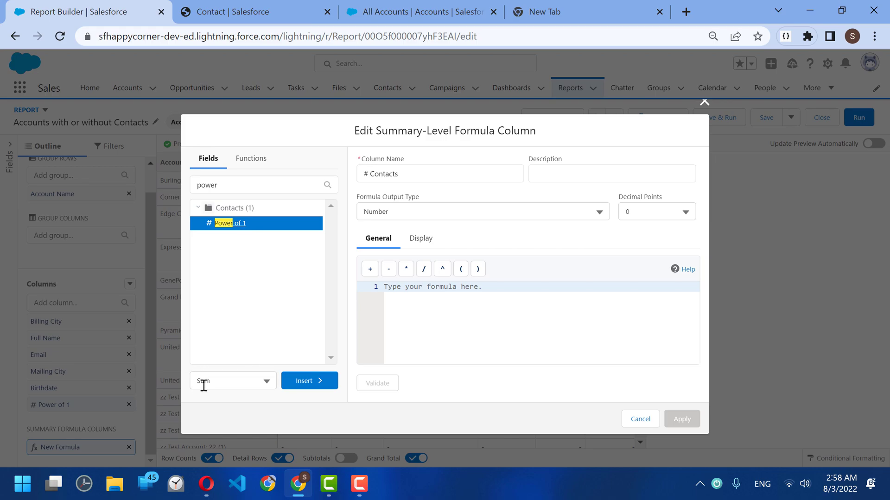
click(304, 382)
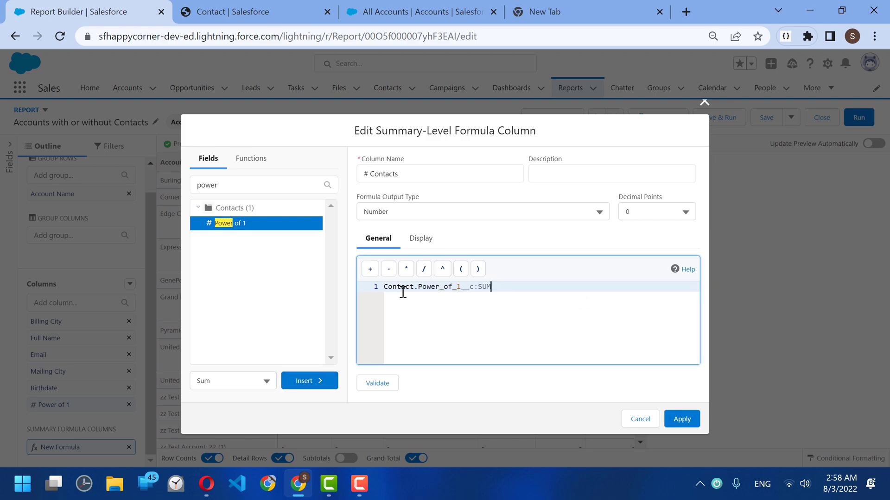
Review the # Contacts formula and its display setting, keep it on All Summary Levels, and apply the column
drag(387, 288, 503, 301)
click(522, 282)
click(437, 239)
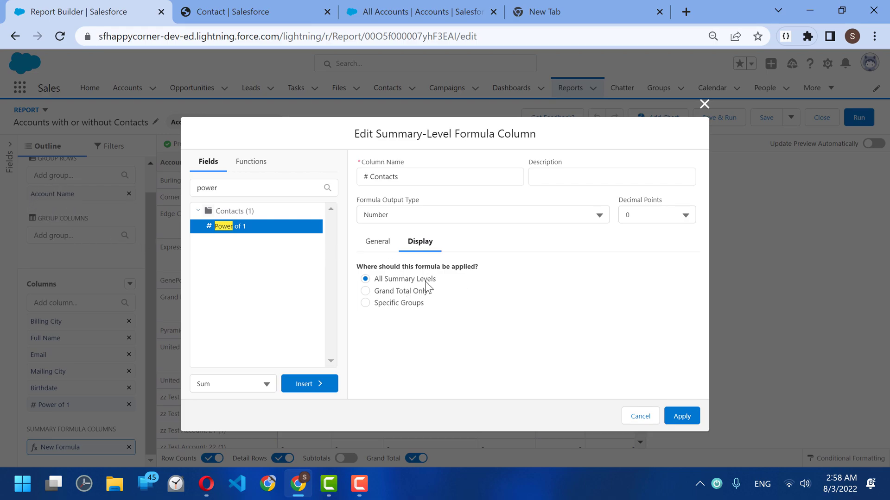
click(382, 246)
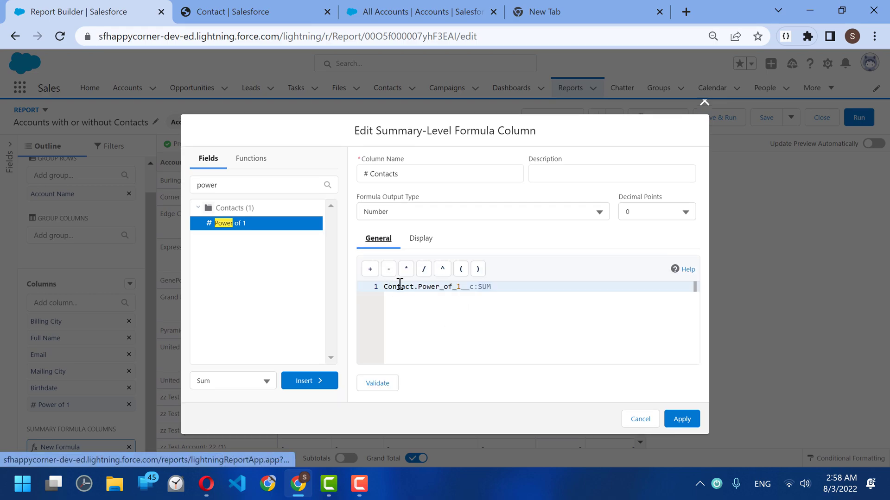
drag(419, 288, 477, 288)
click(477, 289)
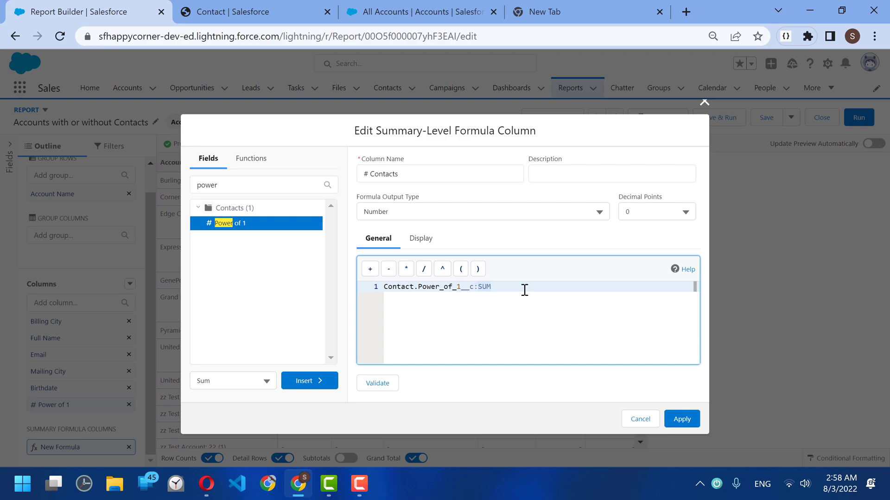
click(420, 238)
click(393, 247)
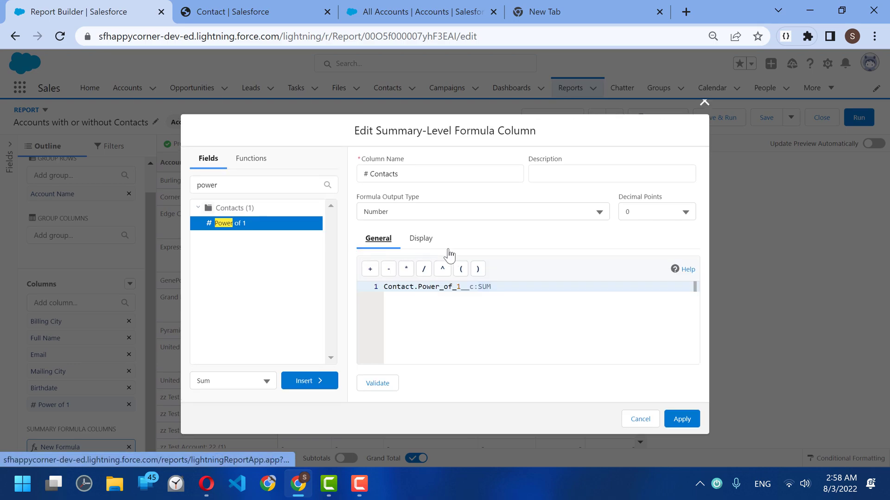
click(681, 421)
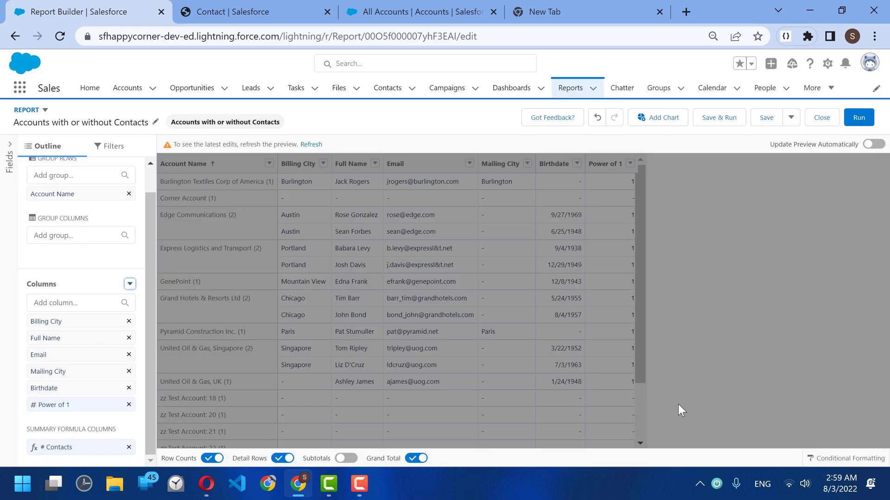
Remove the Power of 1 detail column from the report and run it
click(129, 405)
click(860, 117)
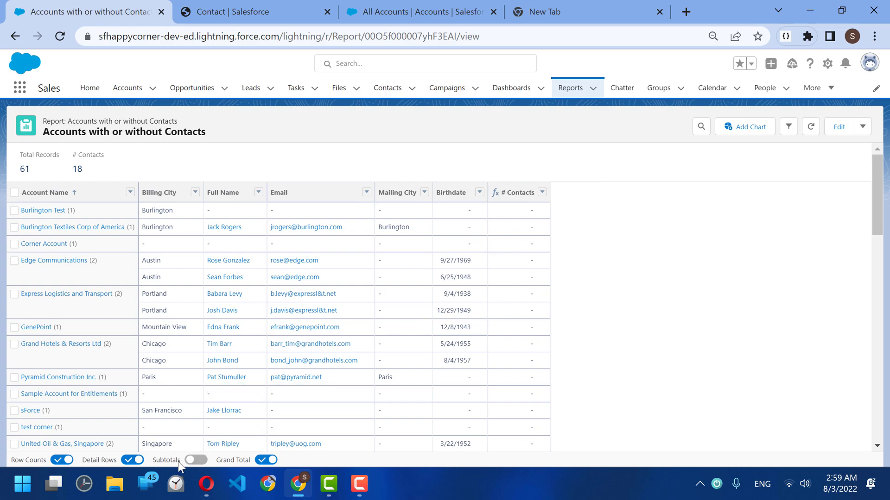
key(ctrl+plus)
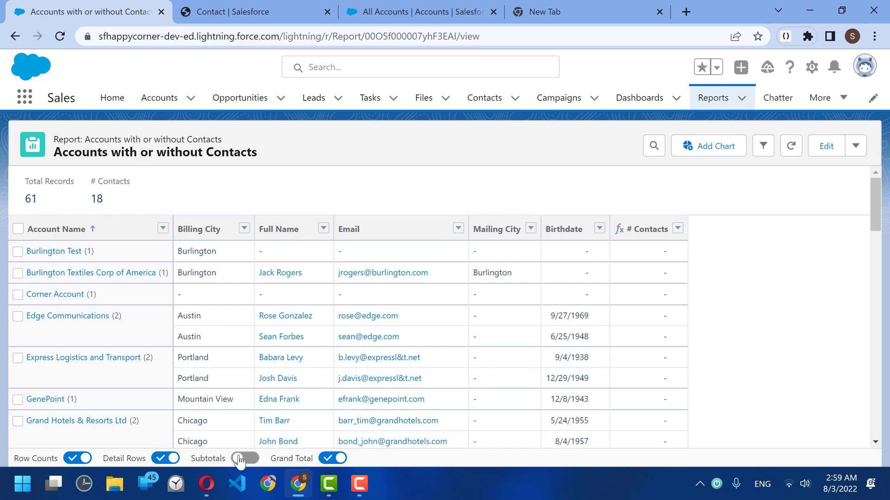
Show subtotals and hide detail rows, then compare each account's record count with its # Contacts value
click(244, 460)
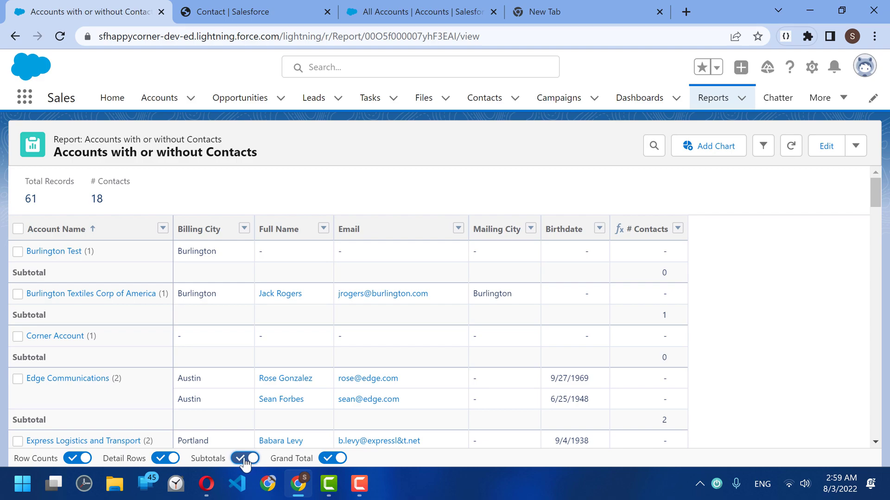
click(164, 460)
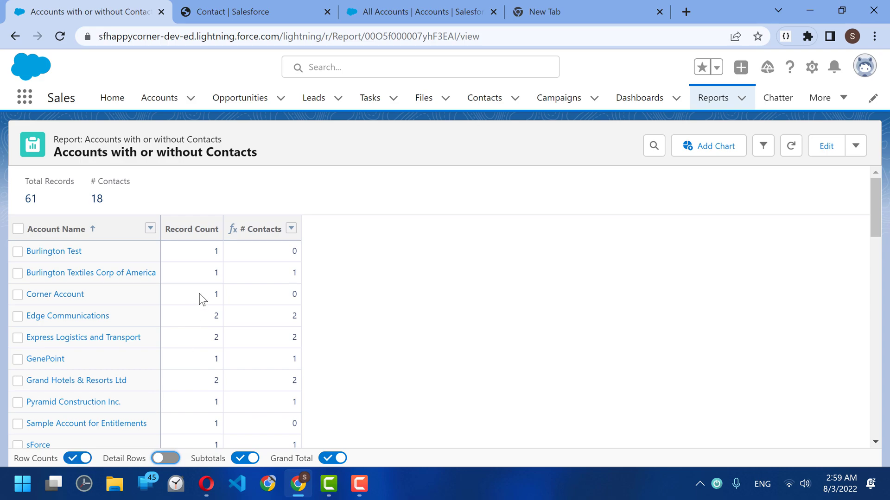
click(217, 250)
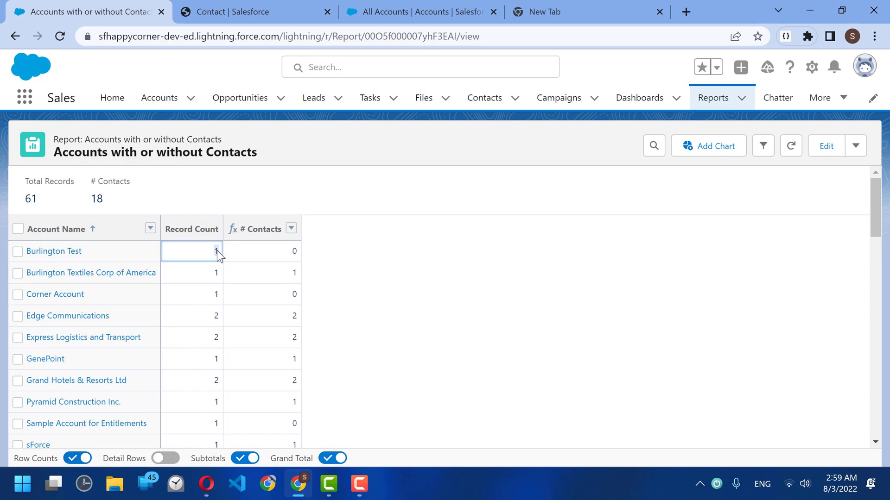
click(212, 317)
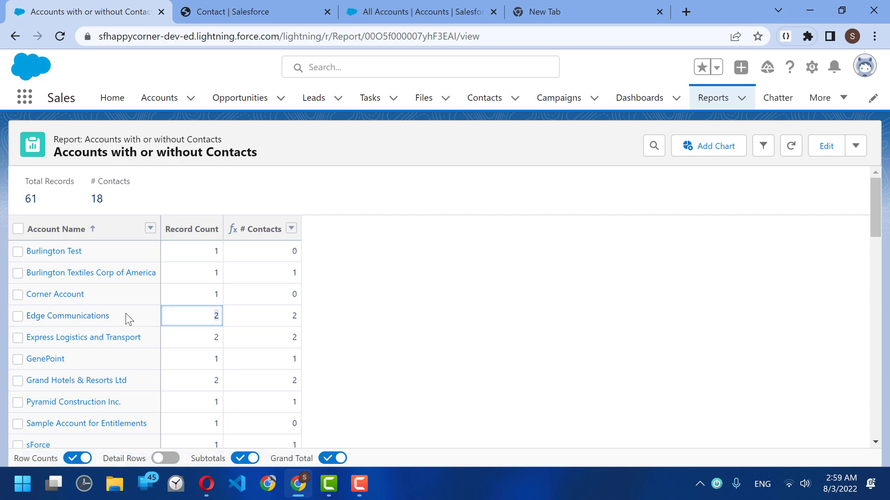
click(220, 258)
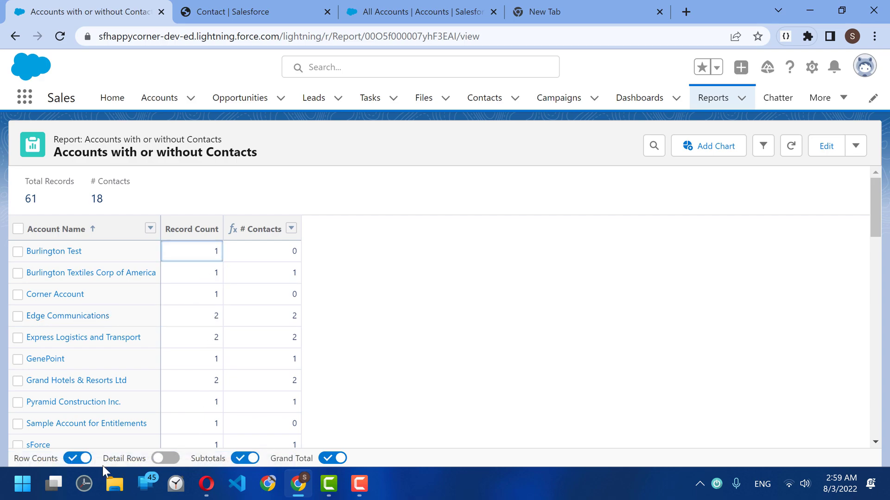
Hide the row counts and review the # Contacts values across all accounts
click(75, 458)
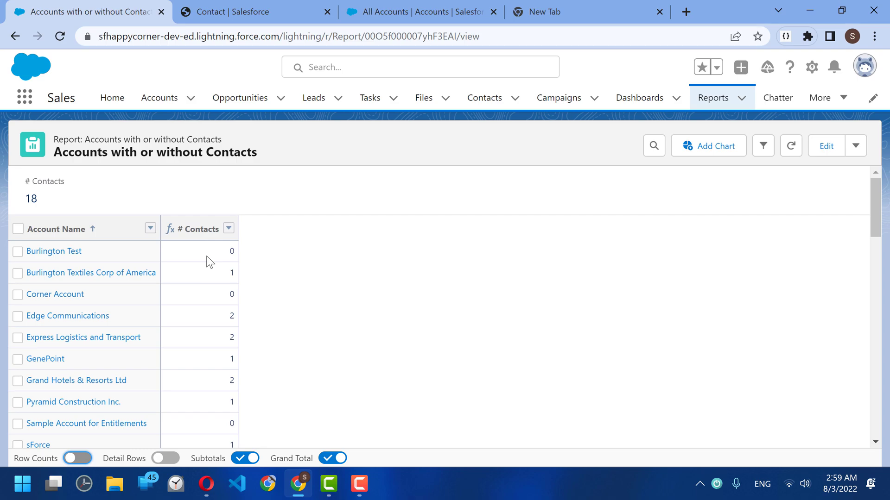
scroll(225, 312, down, 6)
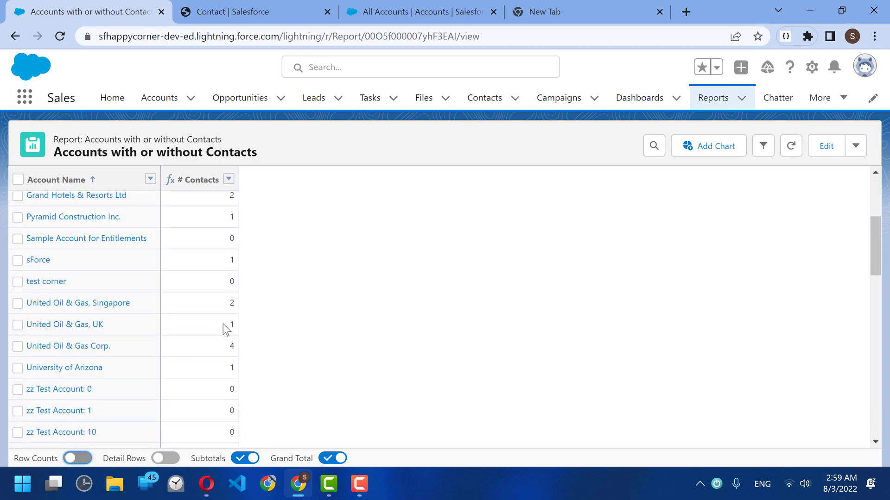
scroll(224, 334, down, 15)
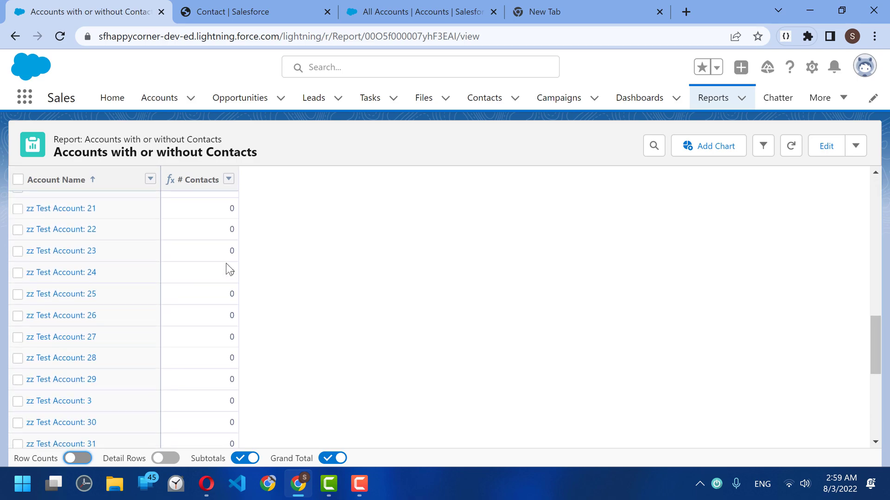
scroll(218, 311, up, 8)
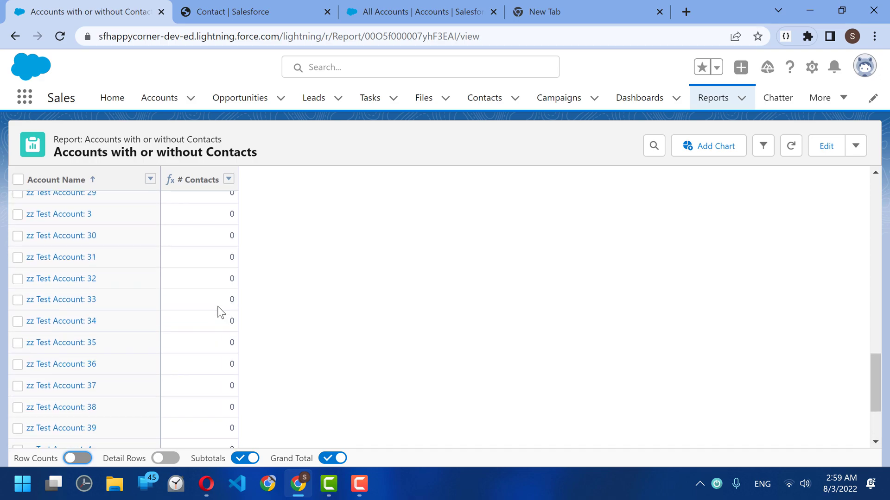
scroll(219, 312, up, 13)
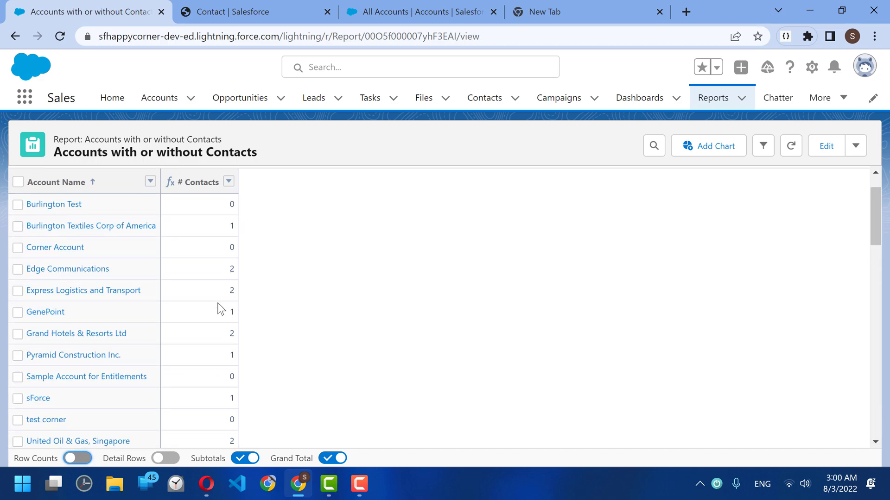
Open the Power of 1 custom field on the Contact object and inspect its formula options and formula value
click(226, 296)
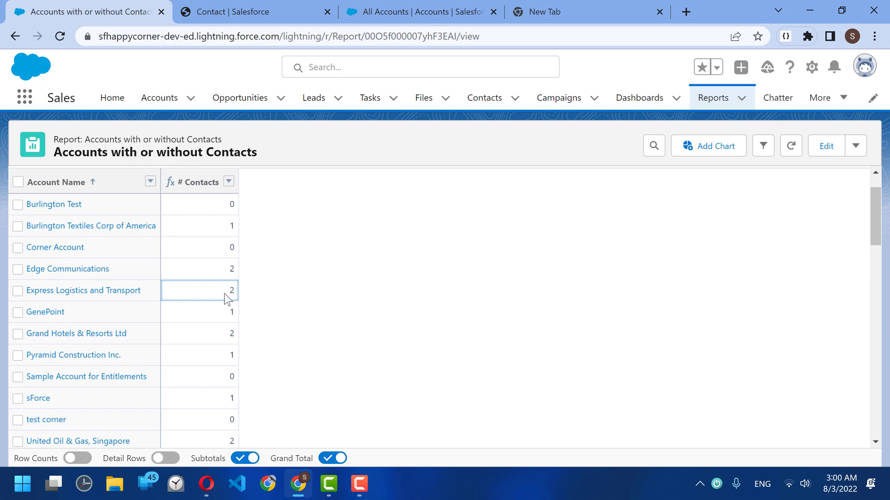
click(258, 13)
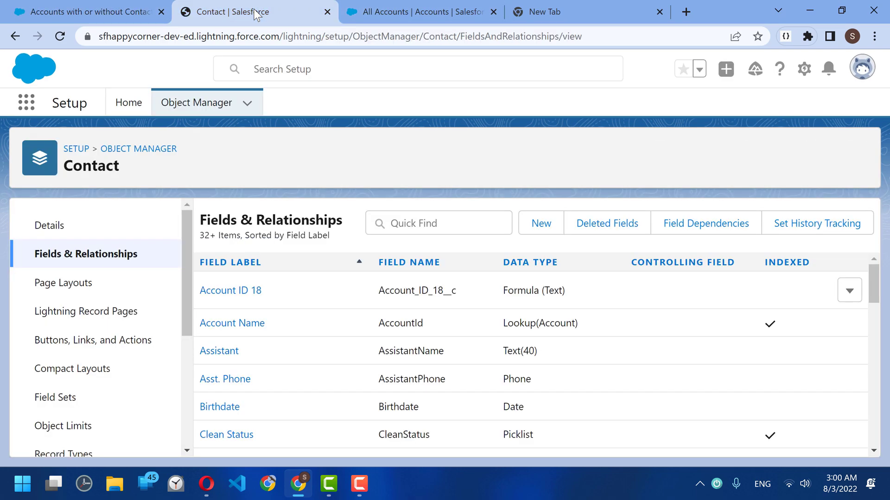
scroll(324, 325, down, 6)
scroll(297, 384, down, 2)
click(199, 392)
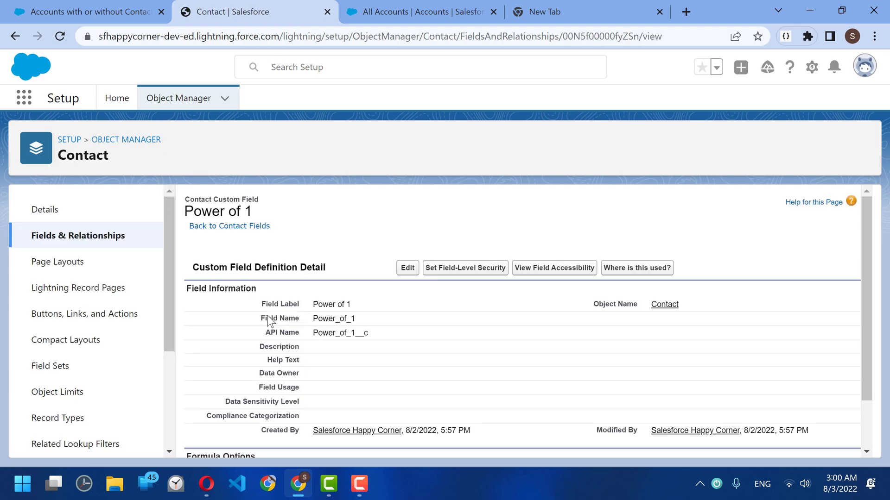
scroll(288, 403, down, 1)
drag(288, 403, 190, 439)
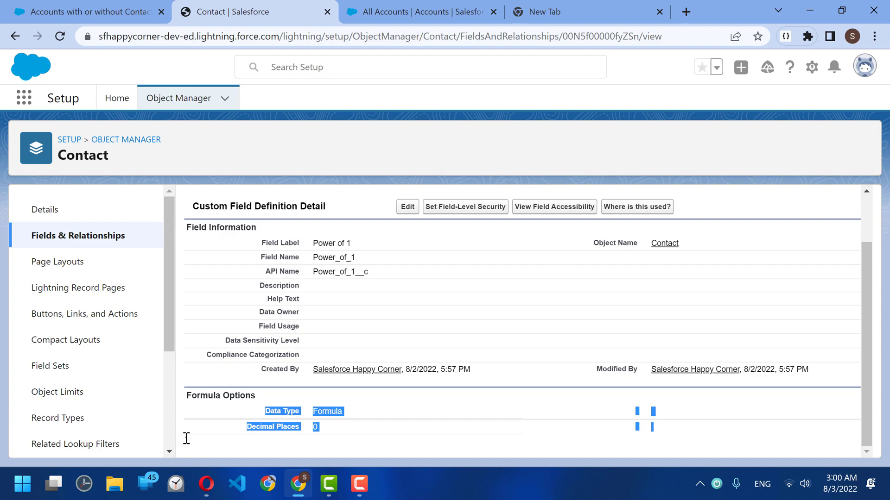
click(187, 438)
double_click(187, 439)
click(212, 447)
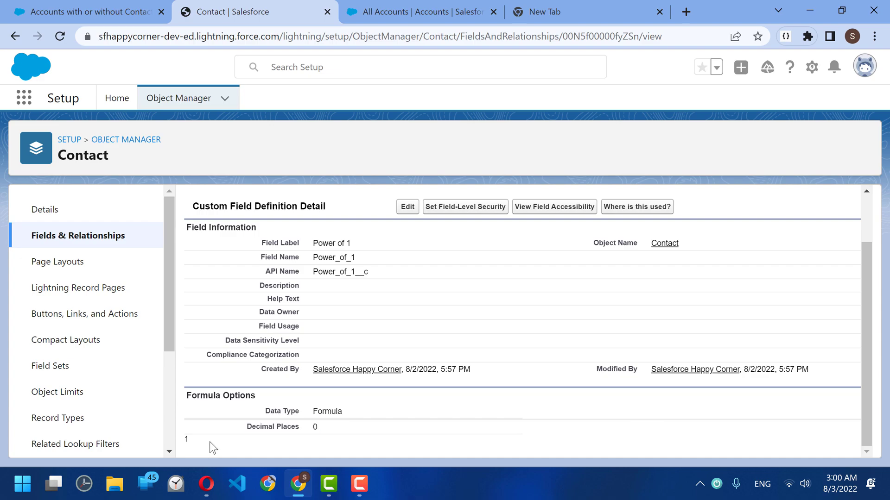
Return to the Accounts with or without Contacts report and check the # Contacts values for Edge Communications and United Oil & Gas Corp
click(145, 8)
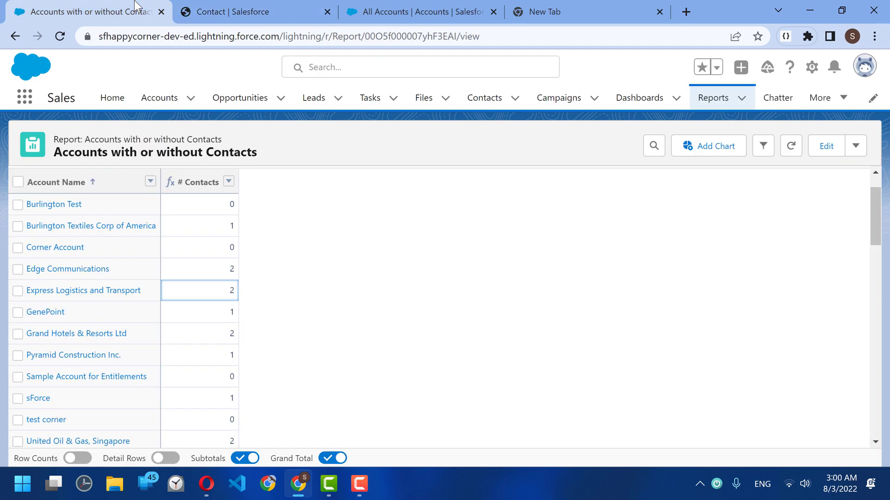
click(228, 274)
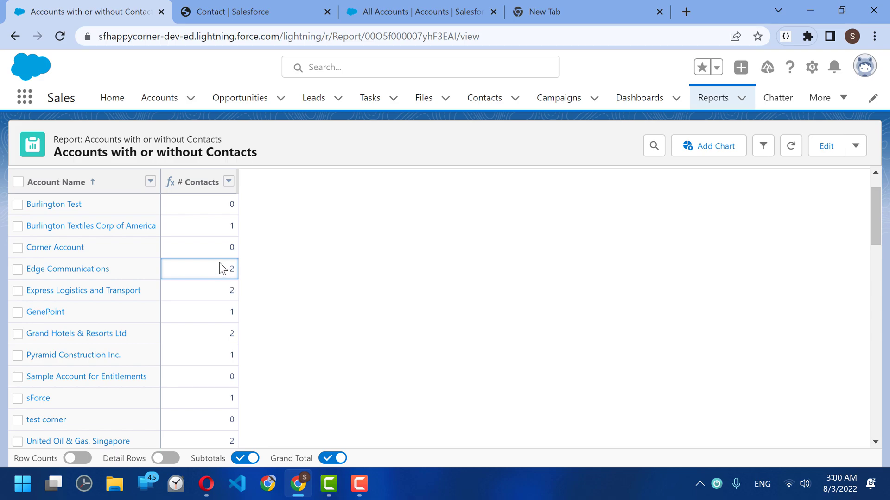
scroll(221, 303, down, 4)
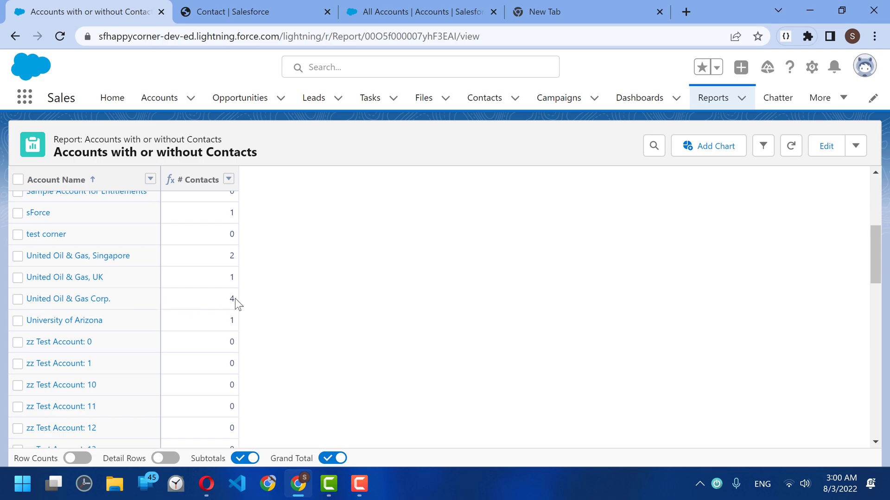
shift+click(214, 300)
drag(246, 308, 235, 306)
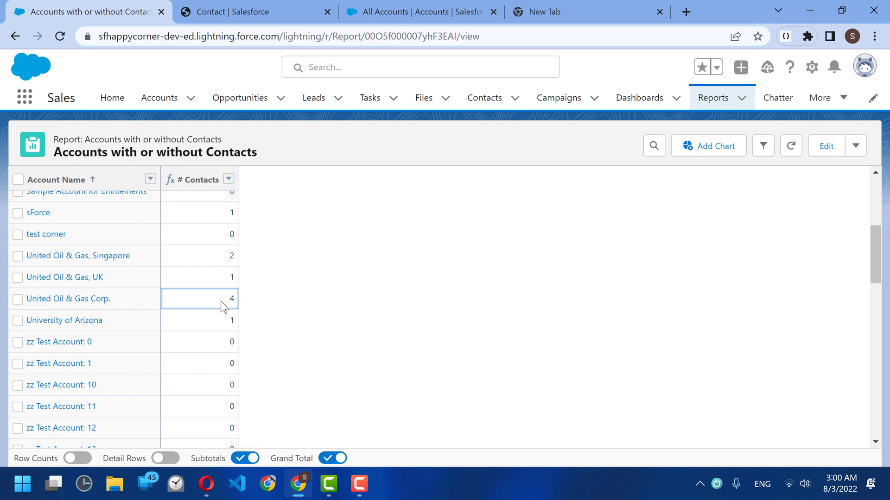
Open the United Oil & Gas Corp. account in a new browser tab and view its full related Contacts list
right_click(93, 300)
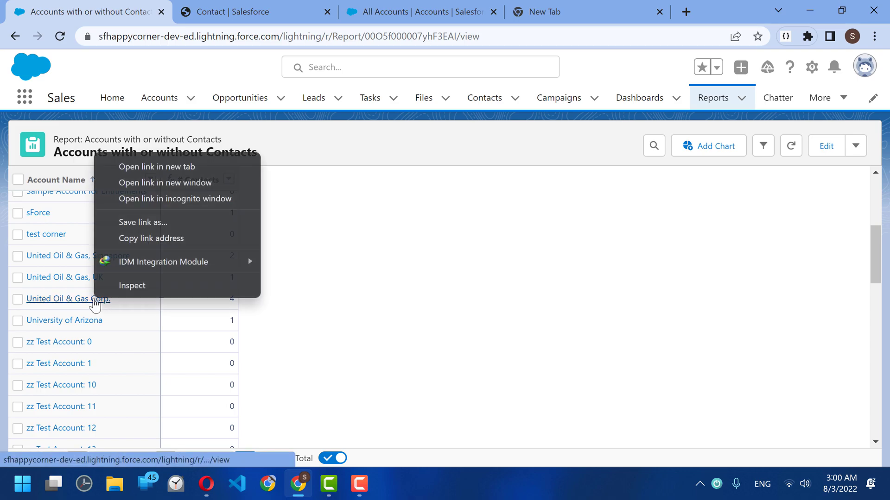
click(115, 165)
click(168, 10)
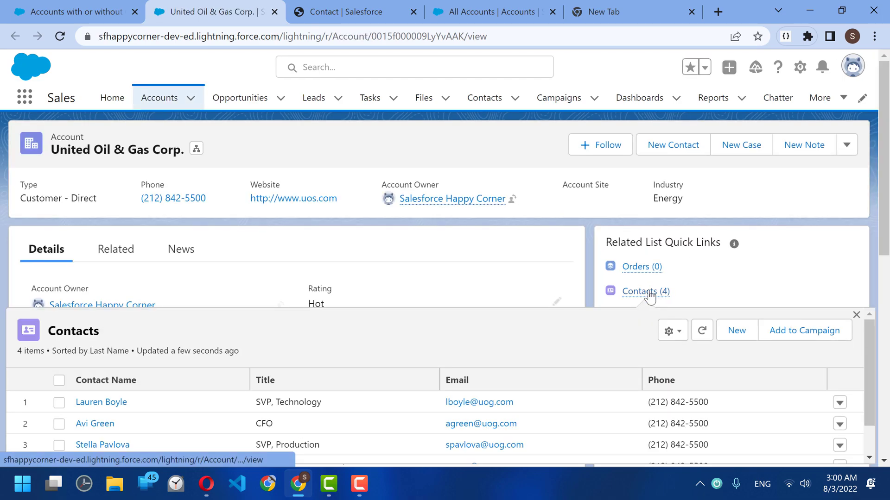
click(648, 292)
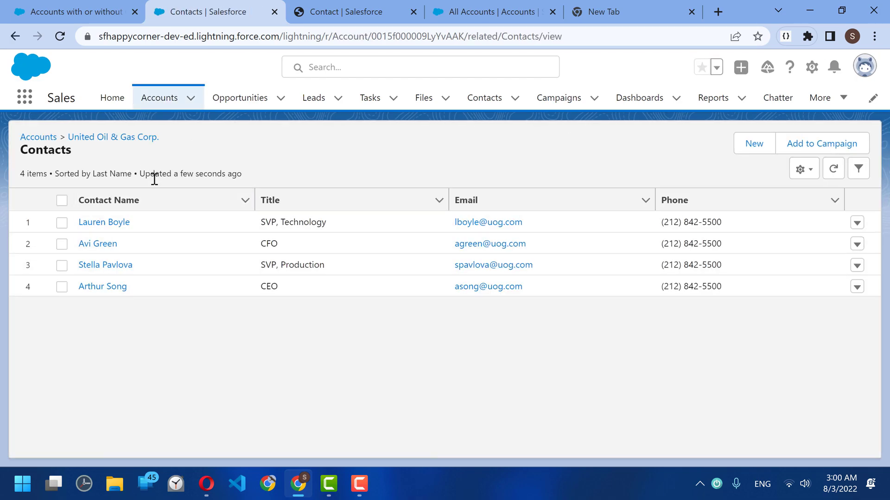
drag(182, 174, 294, 189)
Go back to the report and review the # Contacts column from Burlington Test down to Pyramid Construction Inc
key(ctrl+shift+Tab)
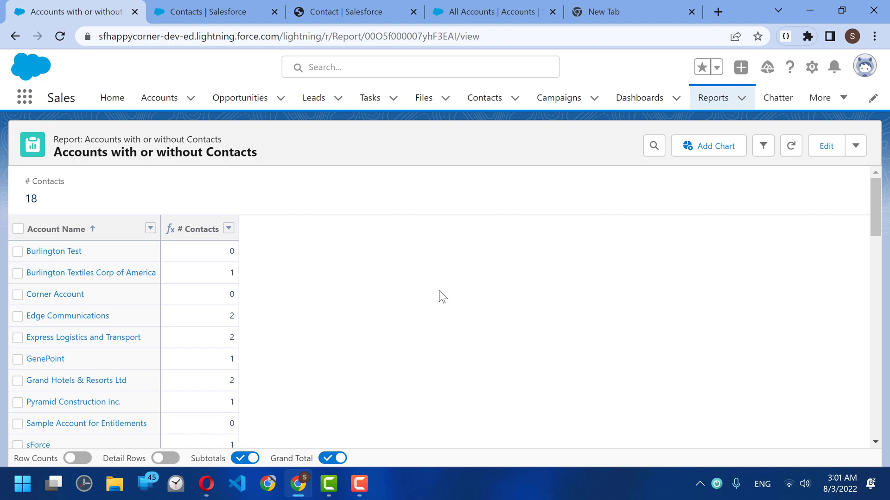
drag(194, 255, 234, 377)
click(233, 382)
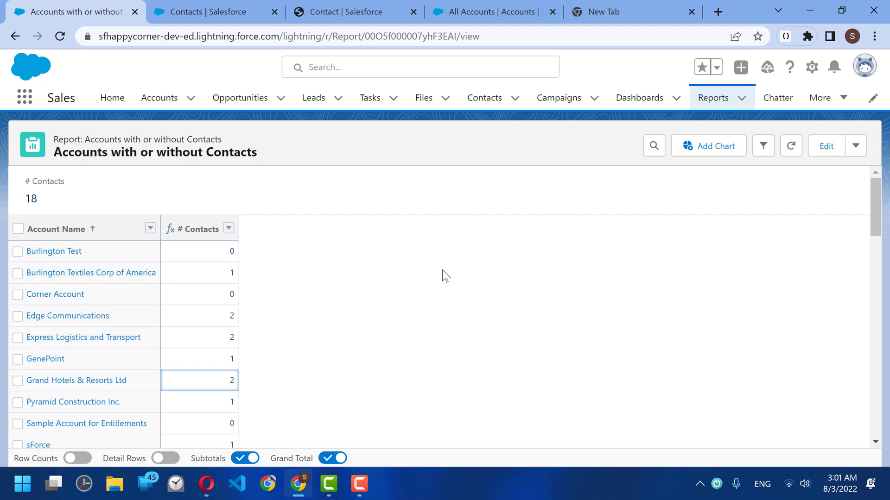
drag(201, 260, 212, 407)
click(212, 408)
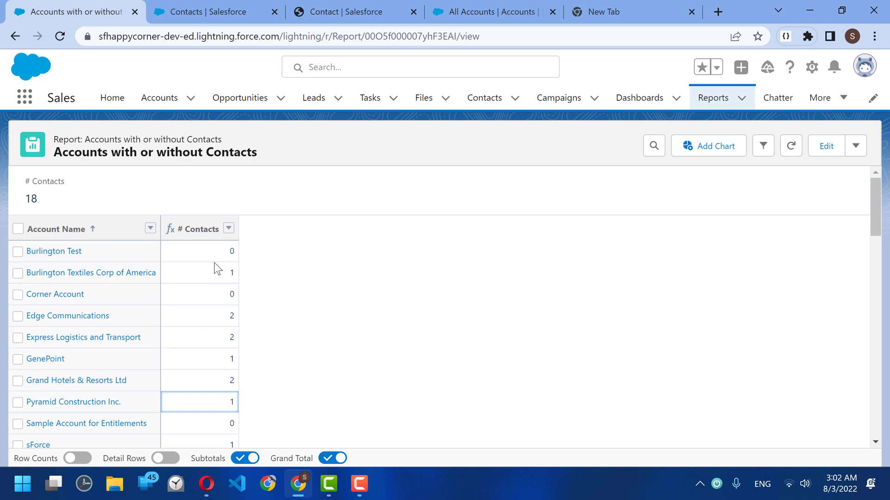